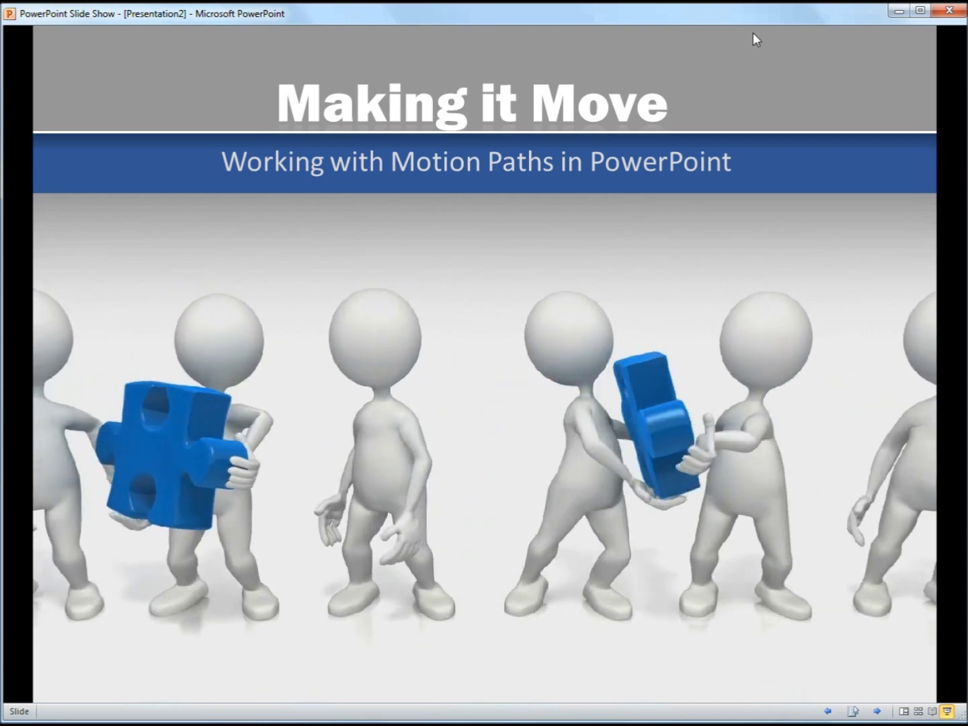
- End the slide show and return to Normal view of the Making it Move deck
key(Escape)
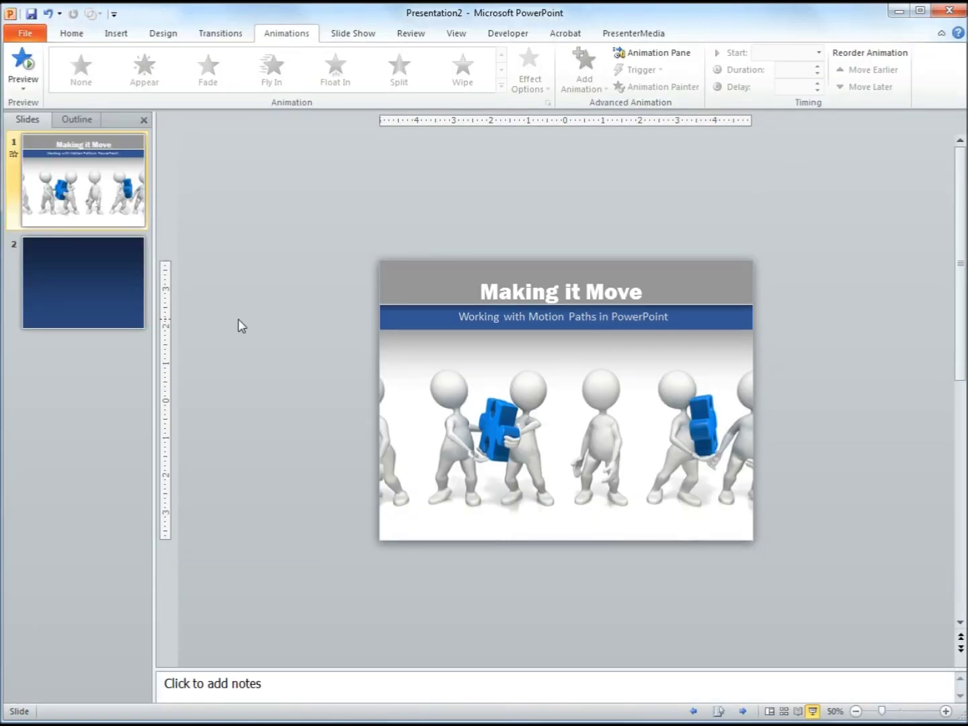
- Copy slide 1's title onto slide 2 and retitle it 'Chasing the Money'
click(91, 278)
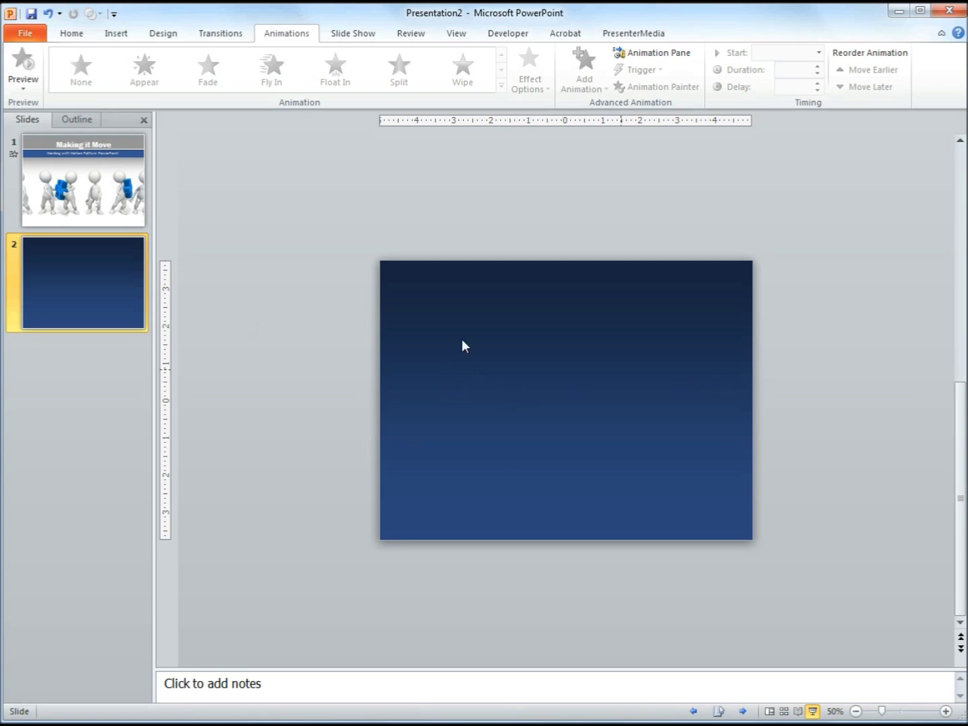
key(Up)
key(Down)
text(Making it Move)
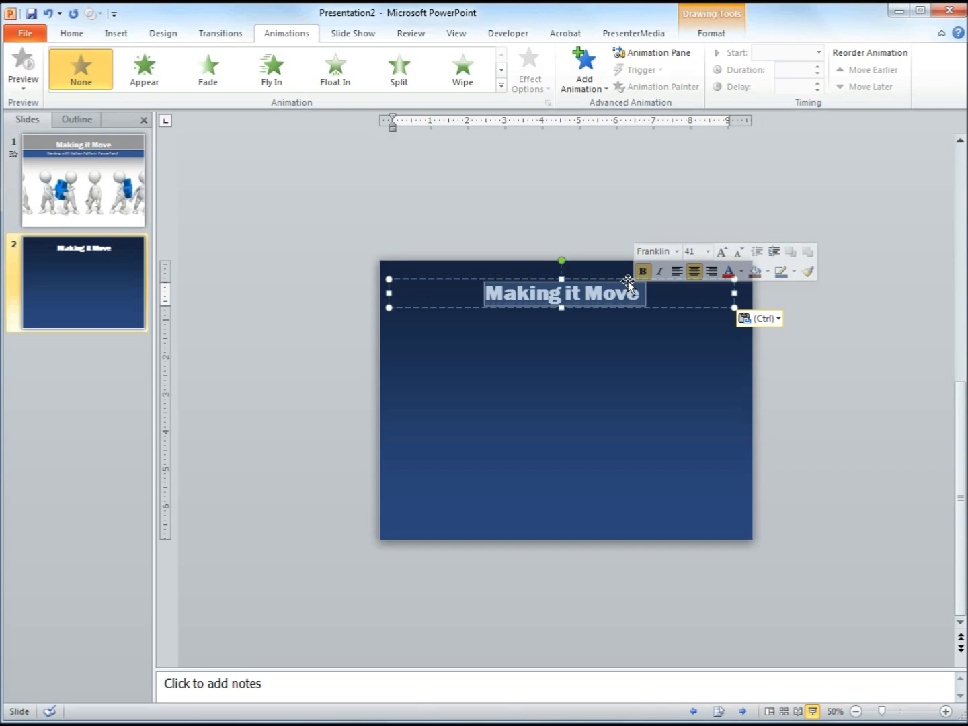
text(Chasing)
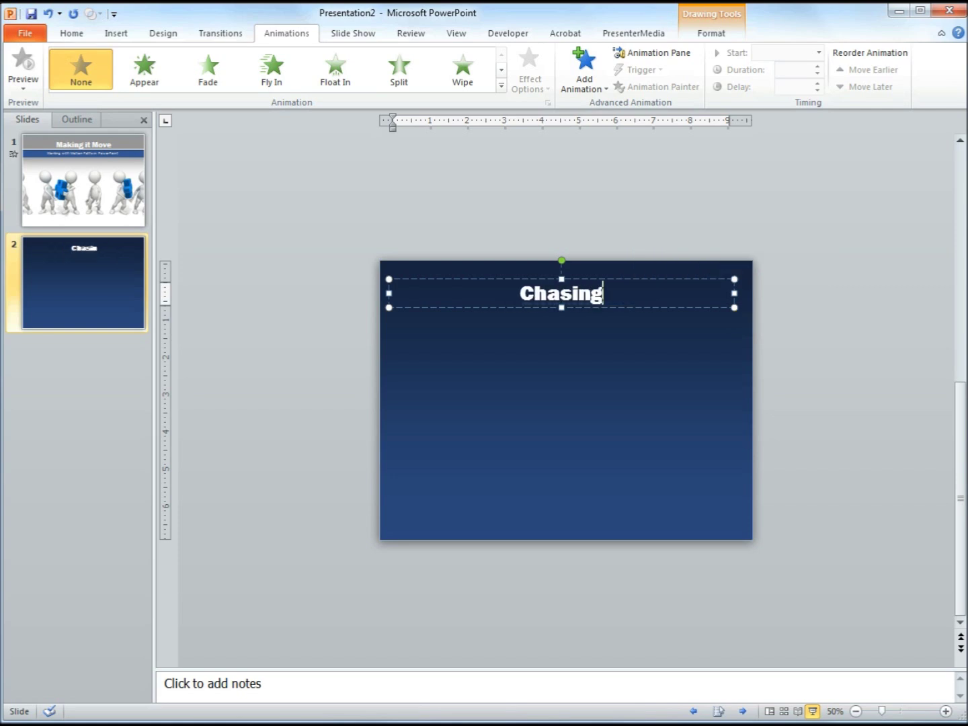
text( the Money)
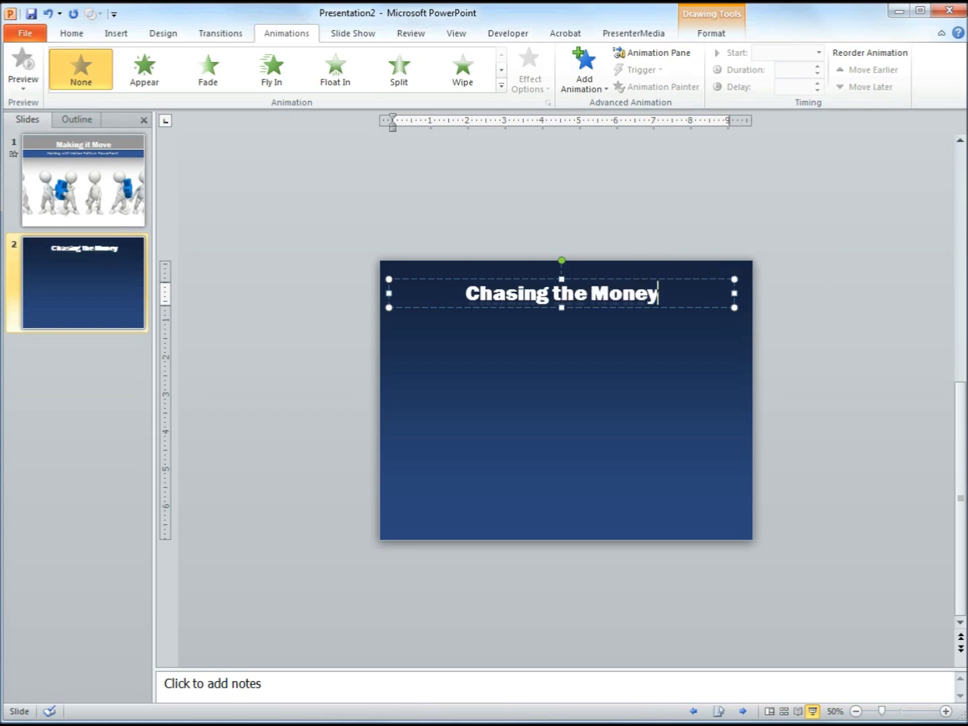
click(846, 356)
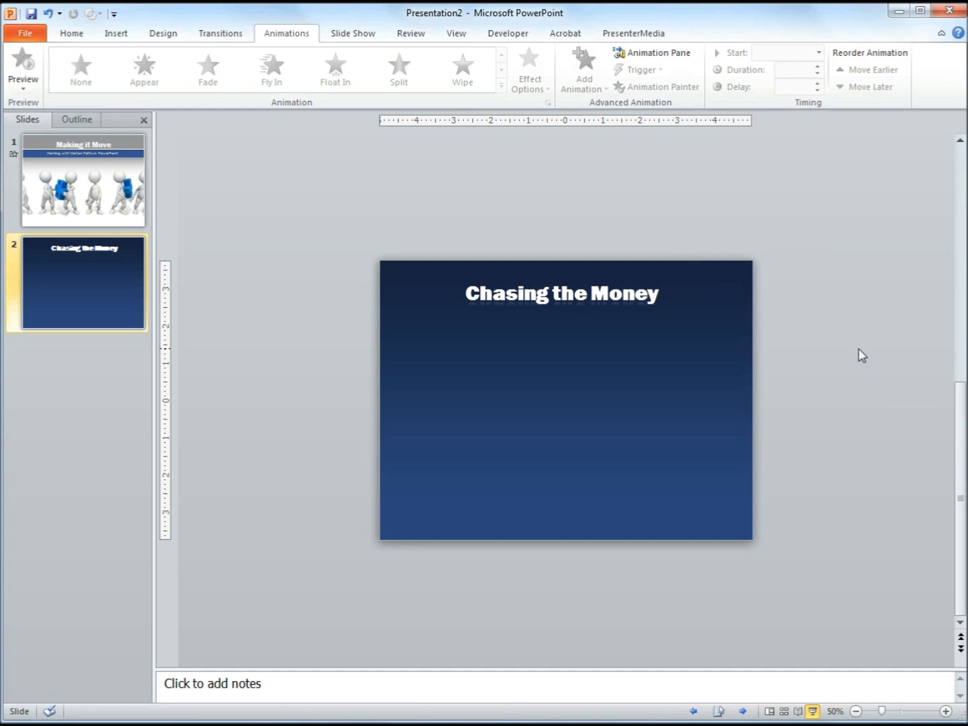
- Open the PresenterMedia search pane and browse the PowerPoint Animations category
click(607, 34)
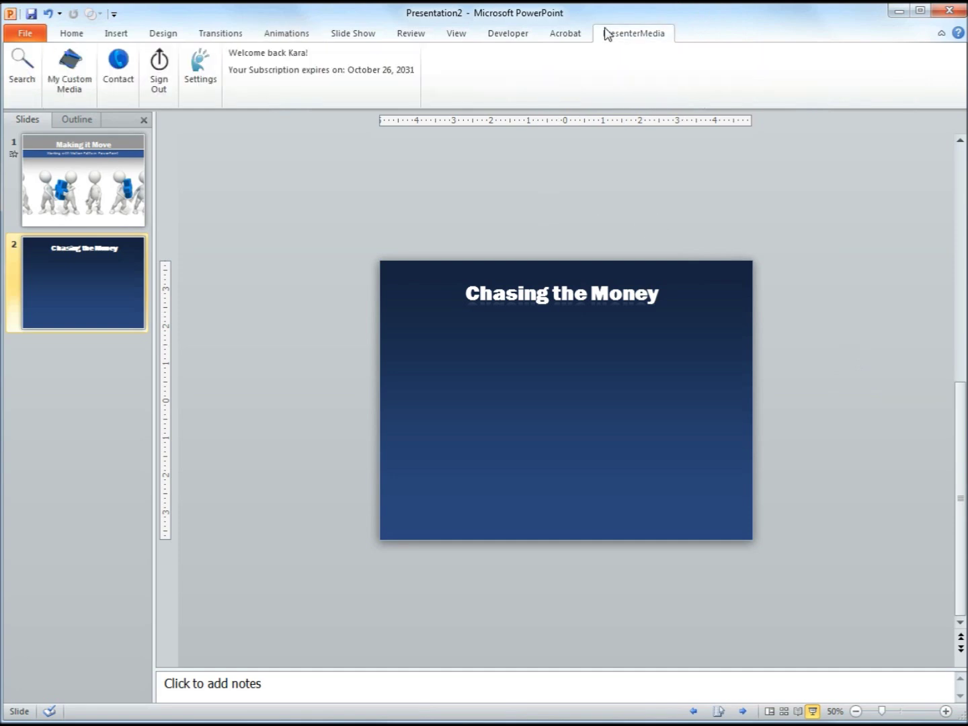
click(28, 67)
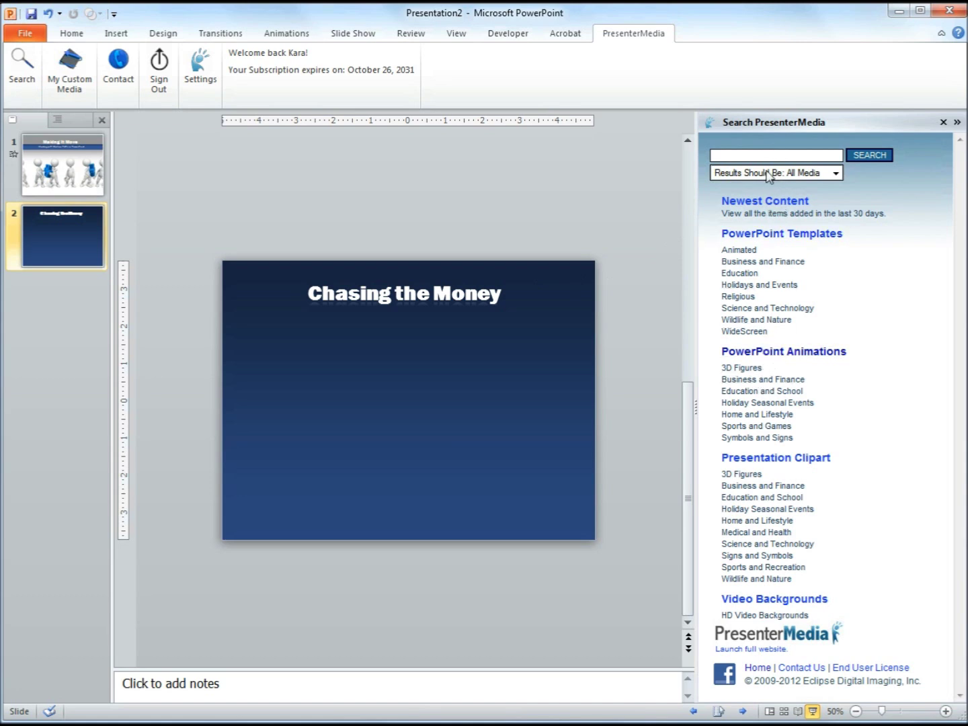
click(764, 155)
click(779, 351)
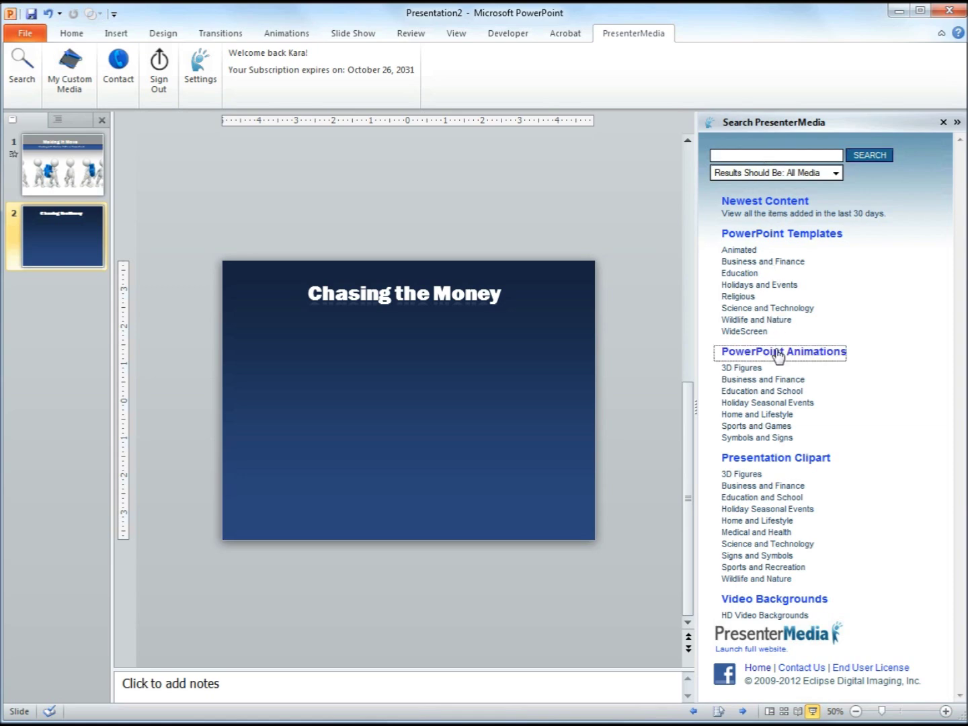
scroll(784, 362, down, 15)
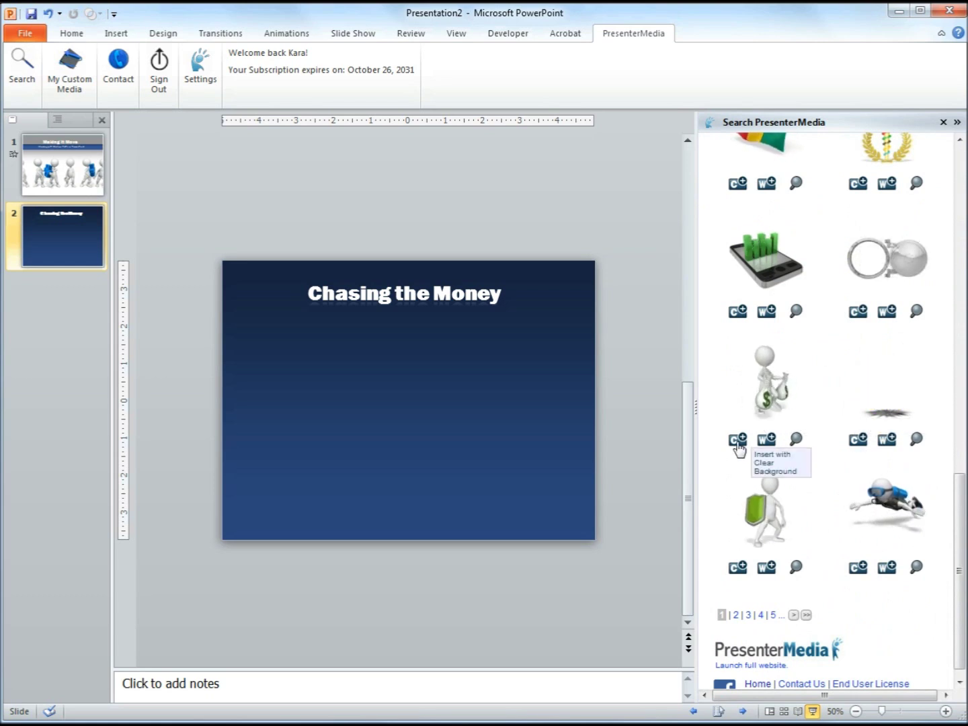
- Insert the money-bags figure with a clear background and place it at the slide's lower left
click(738, 442)
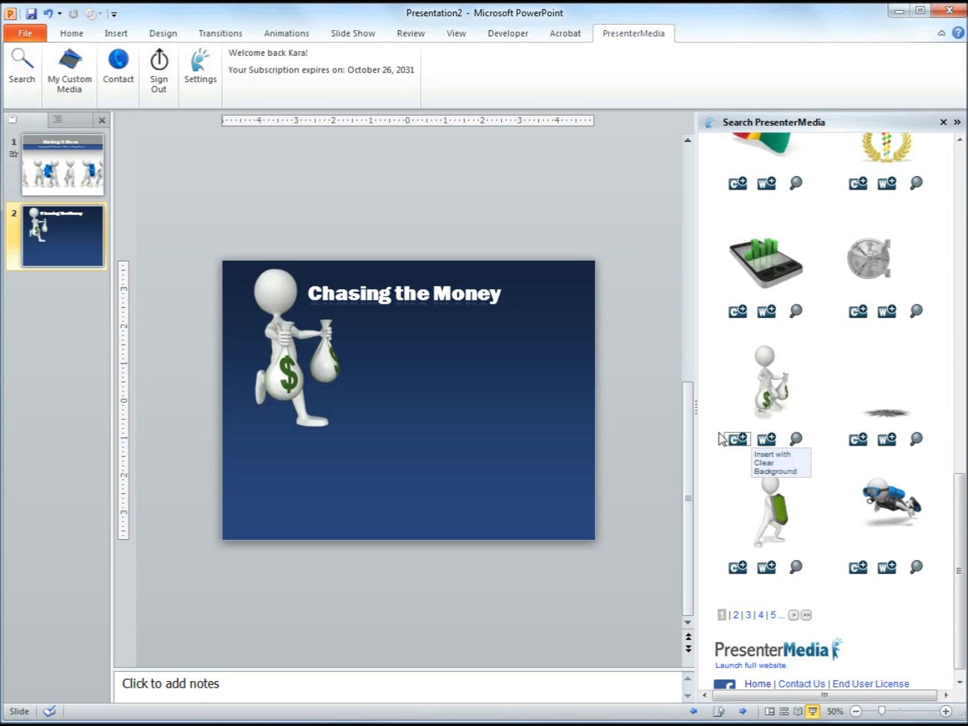
drag(277, 350, 250, 448)
click(629, 414)
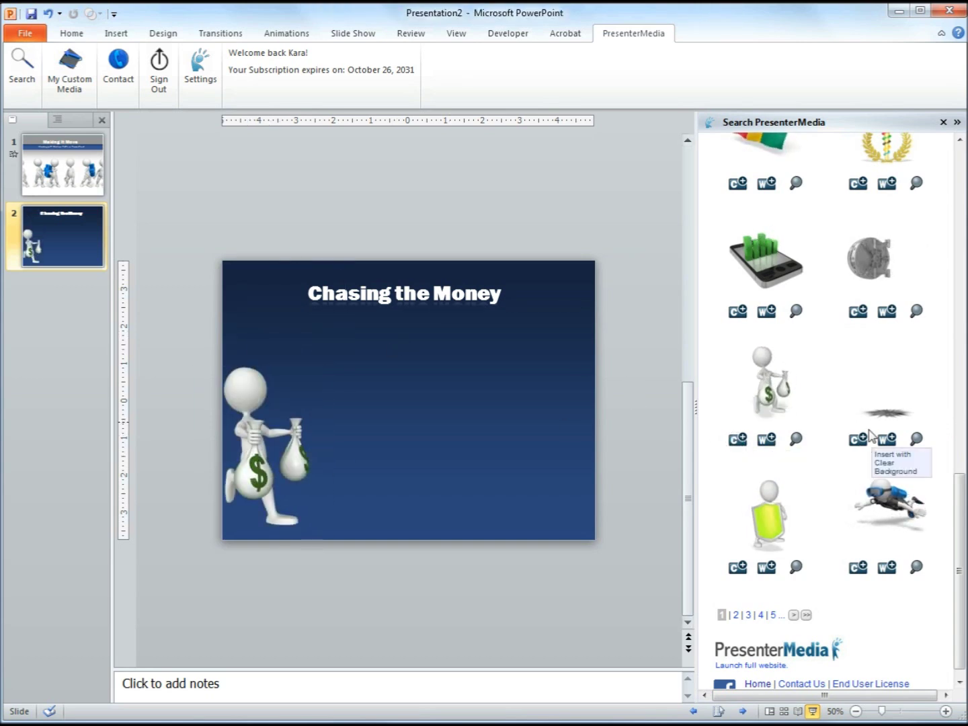
key(Page_Up)
- Search PresenterMedia for 'police' with results limited to PowerPoint Animations
key(Page_Down)
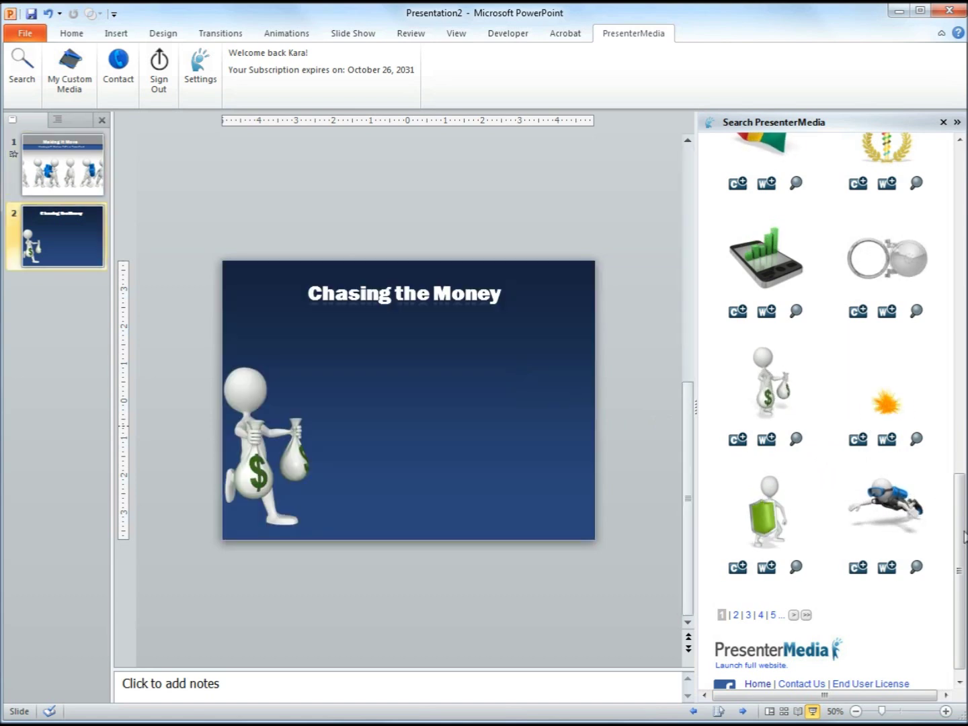
scroll(820, 464, up, 10)
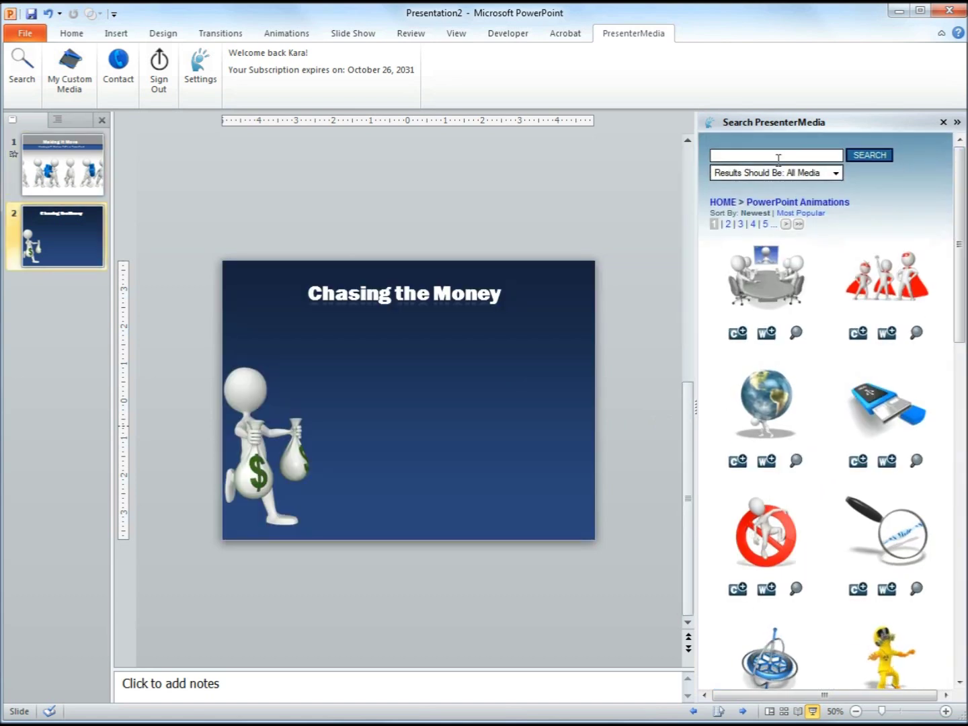
text(police)
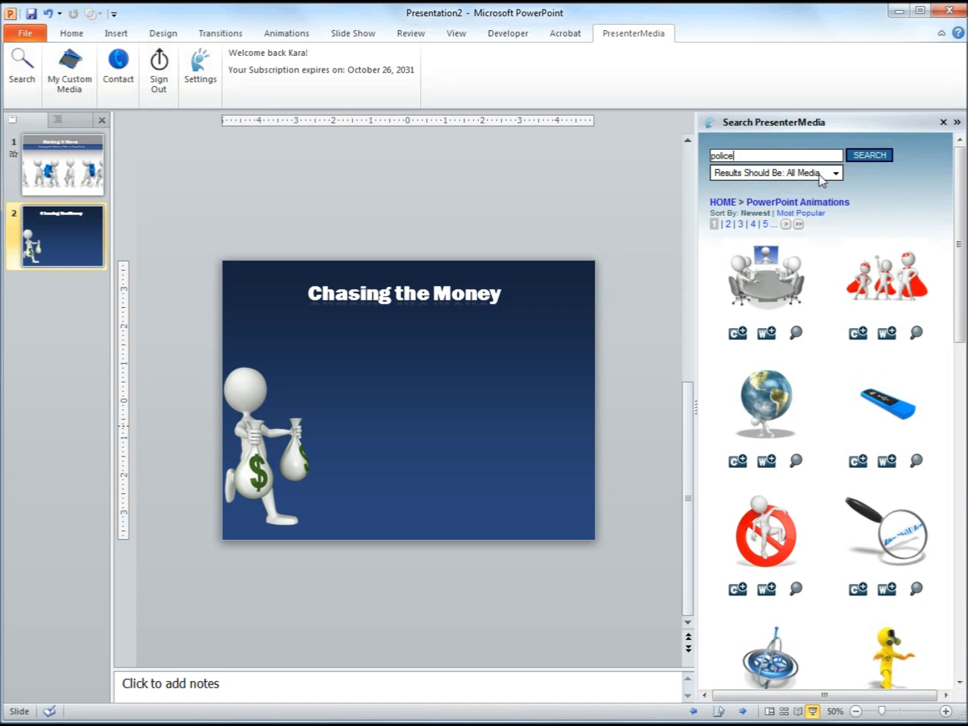
click(821, 173)
click(800, 209)
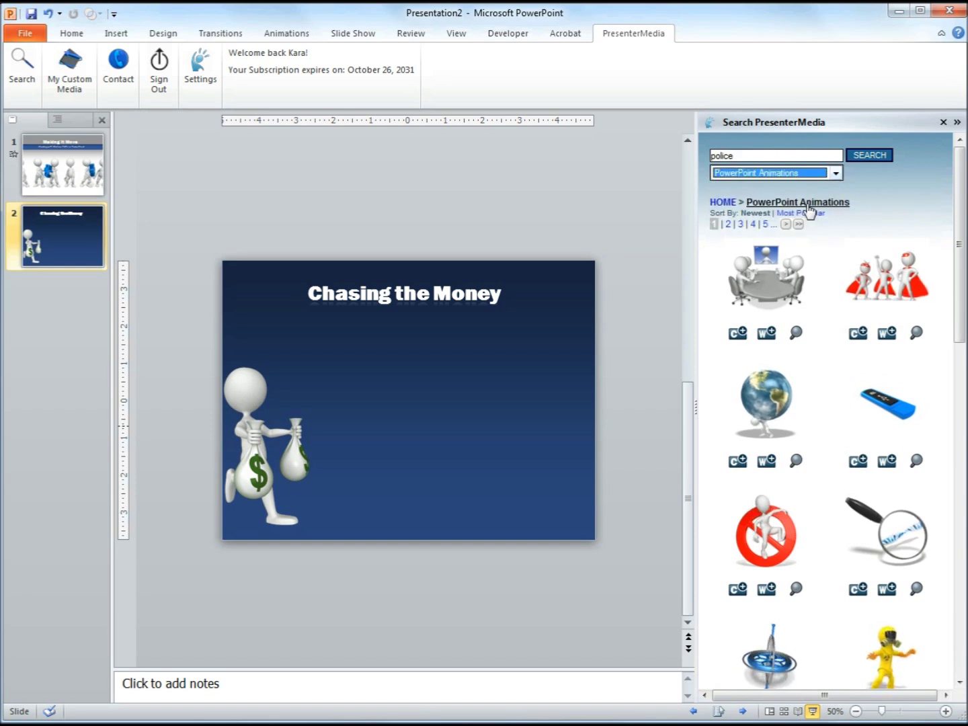
click(868, 156)
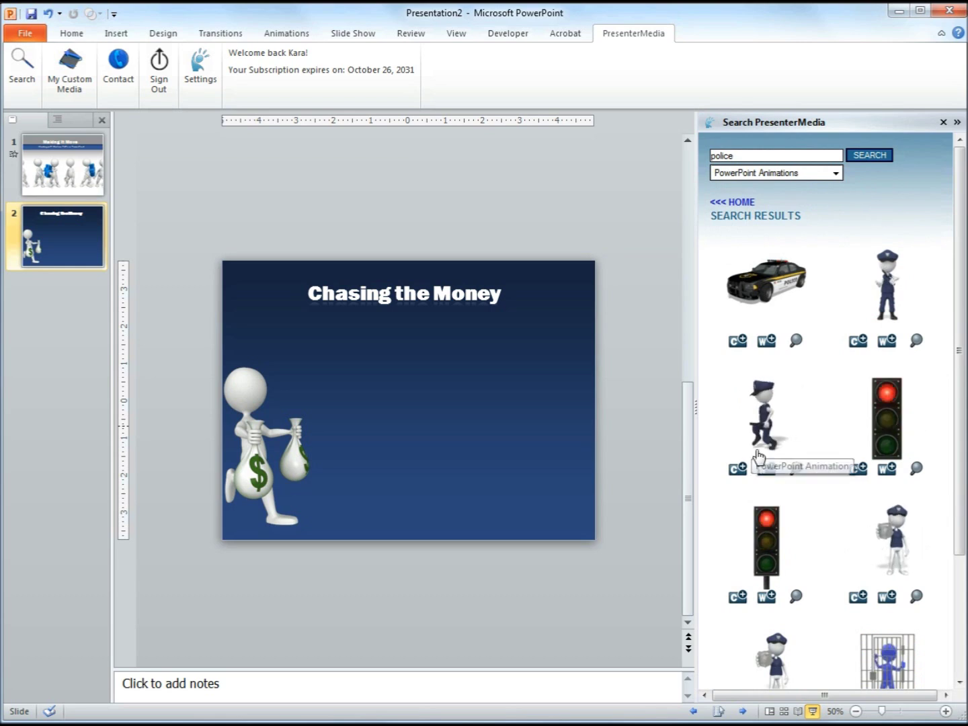
- Insert the running policeman with a clear background, placed right of the thief
click(738, 469)
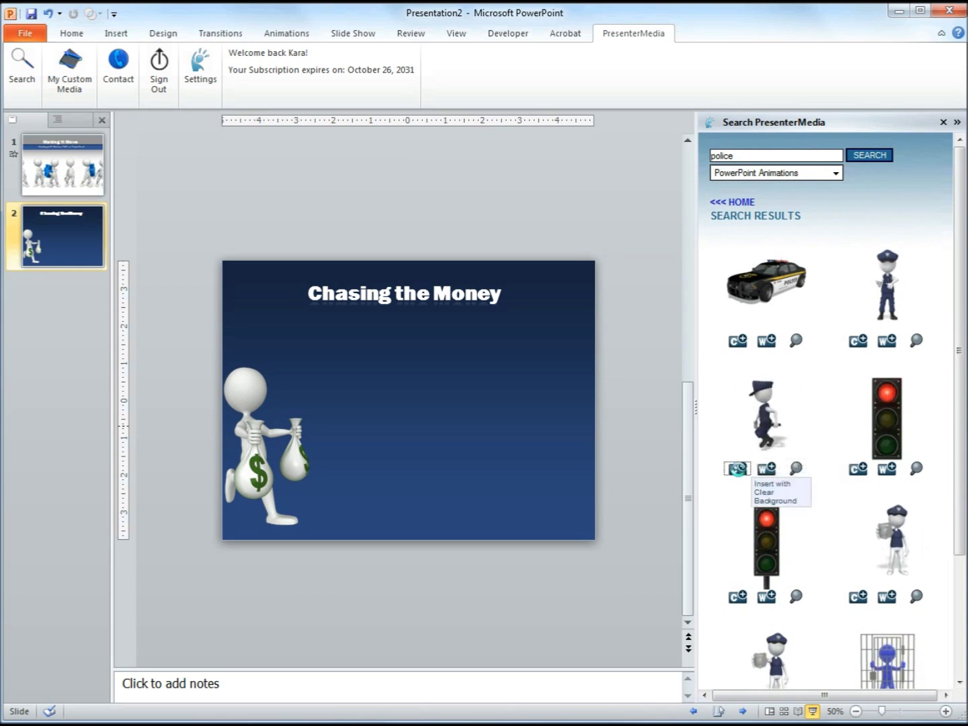
drag(300, 342, 413, 433)
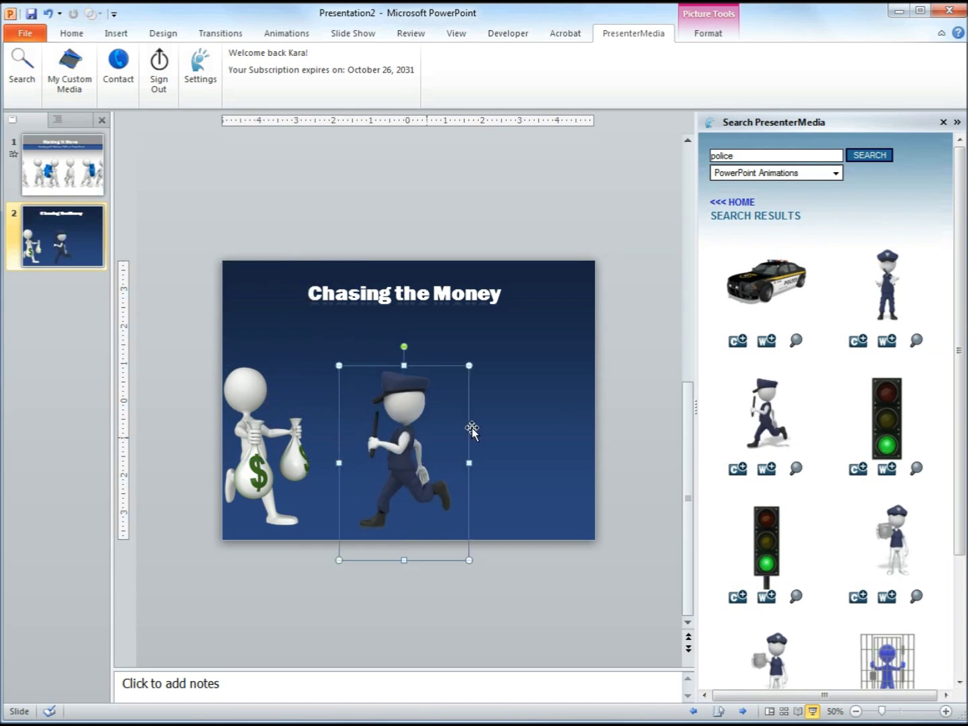
click(619, 404)
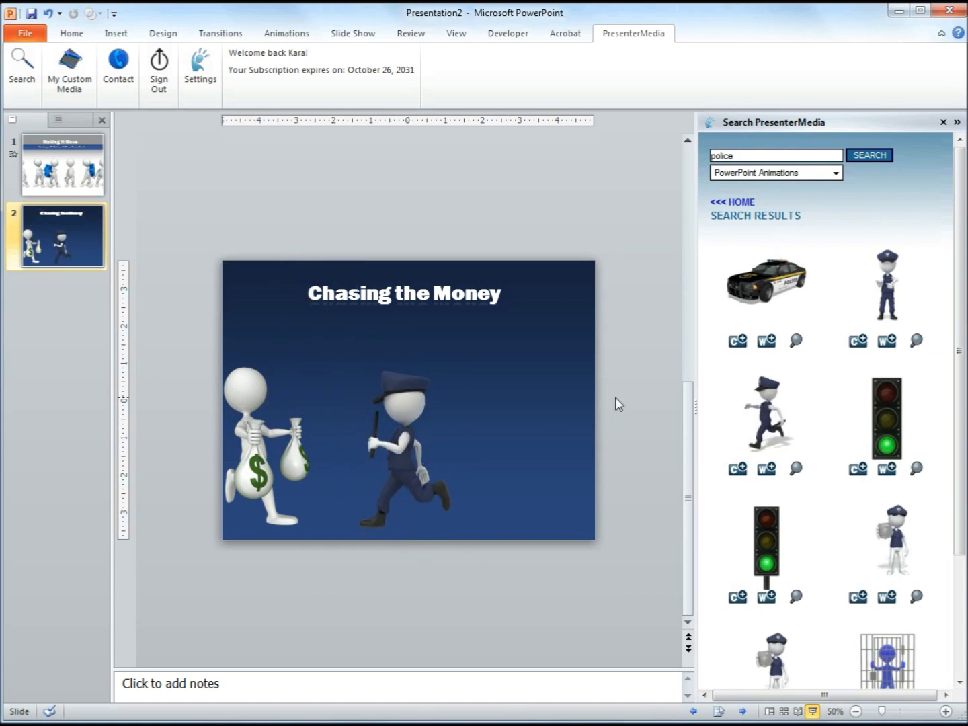
- Close the media pane, move the policeman further right, and preview the slide
click(945, 123)
drag(598, 447, 650, 453)
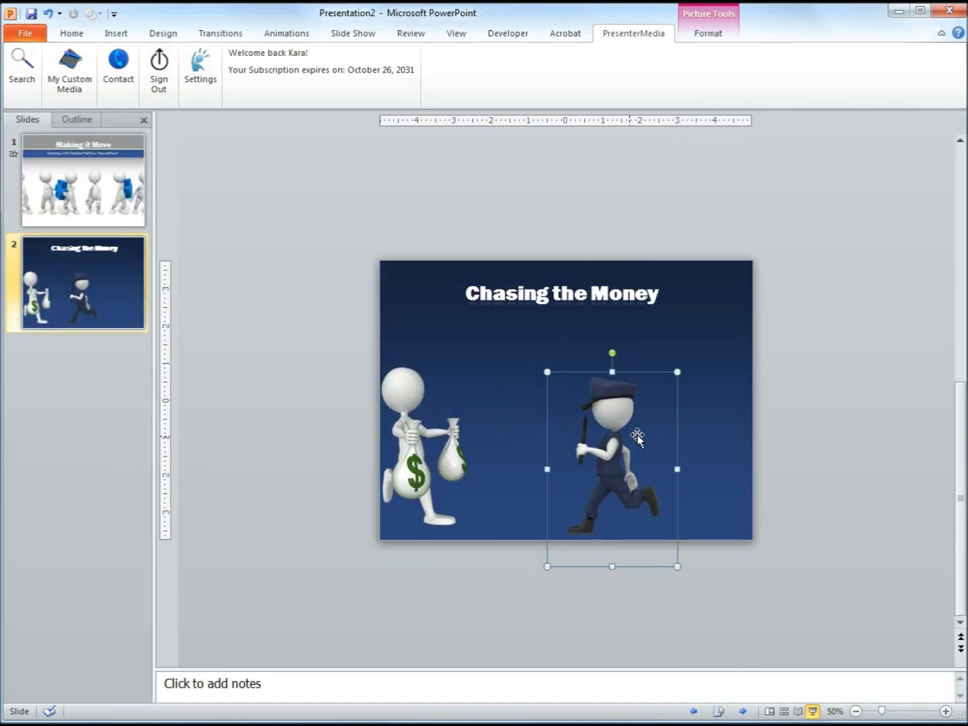
click(823, 398)
click(286, 33)
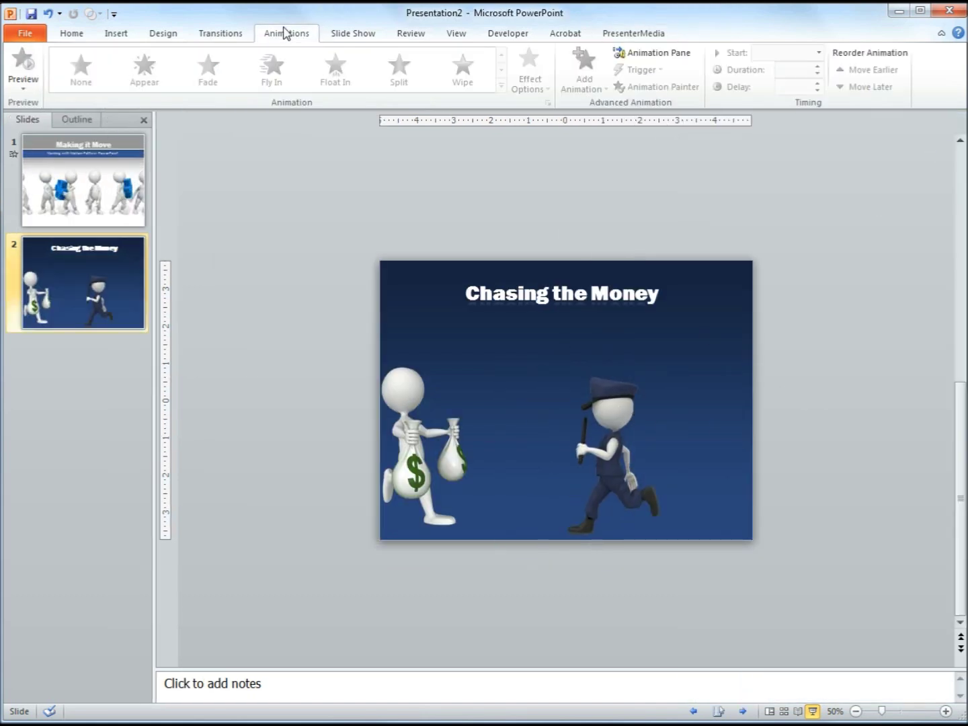
click(441, 469)
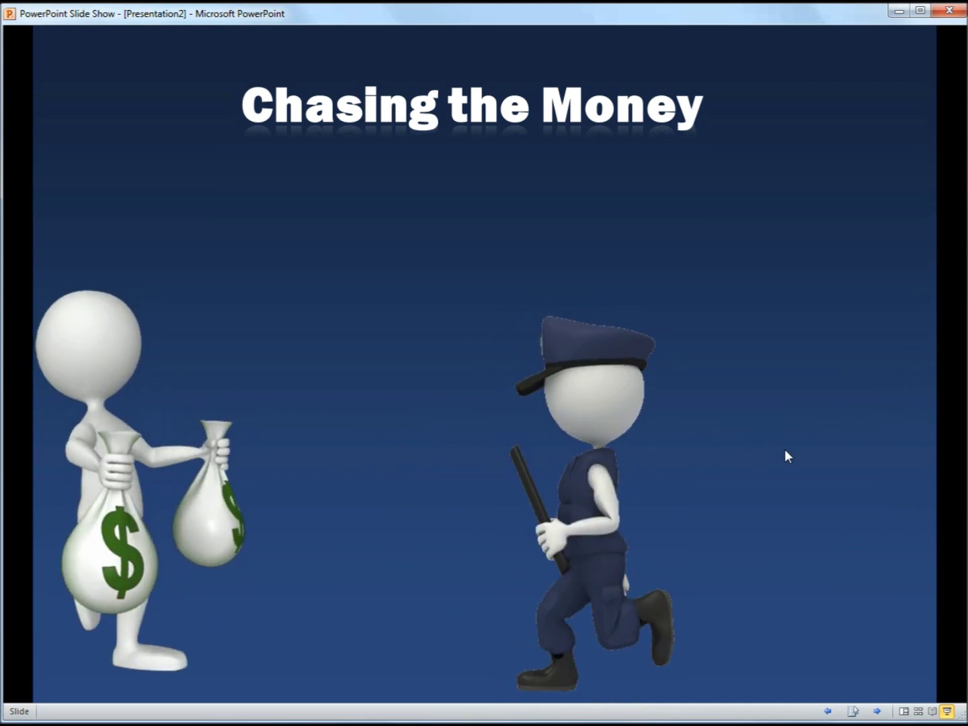
key(Escape)
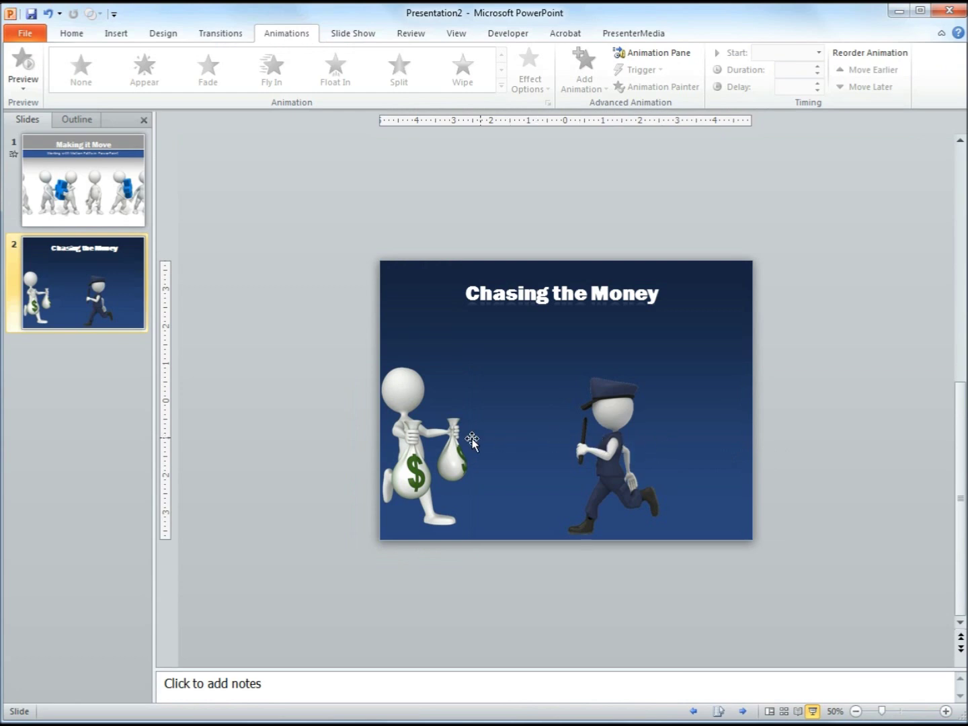
- Move the money-bag figure just off the slide's left edge
drag(430, 447, 337, 450)
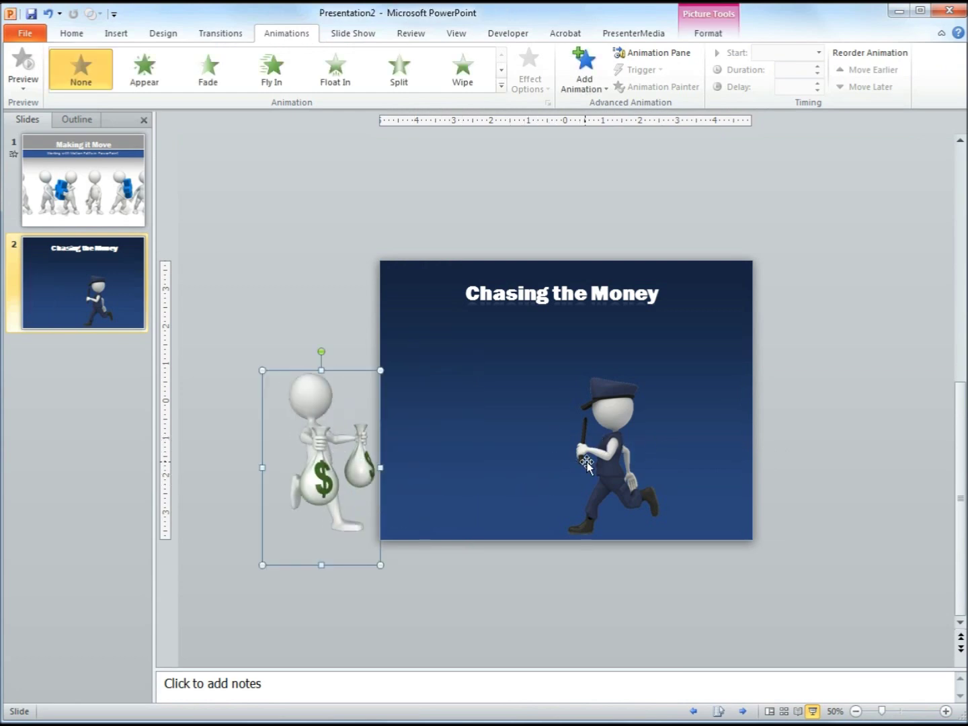
click(515, 450)
click(637, 455)
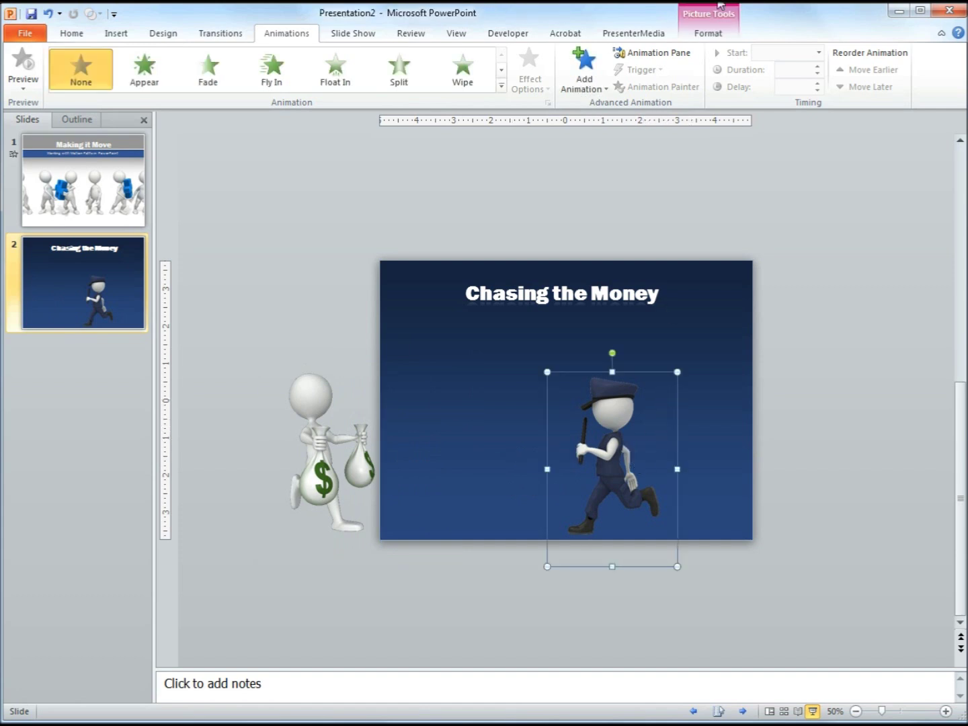
- Flip the policeman picture horizontally so he faces the opposite direction
click(708, 33)
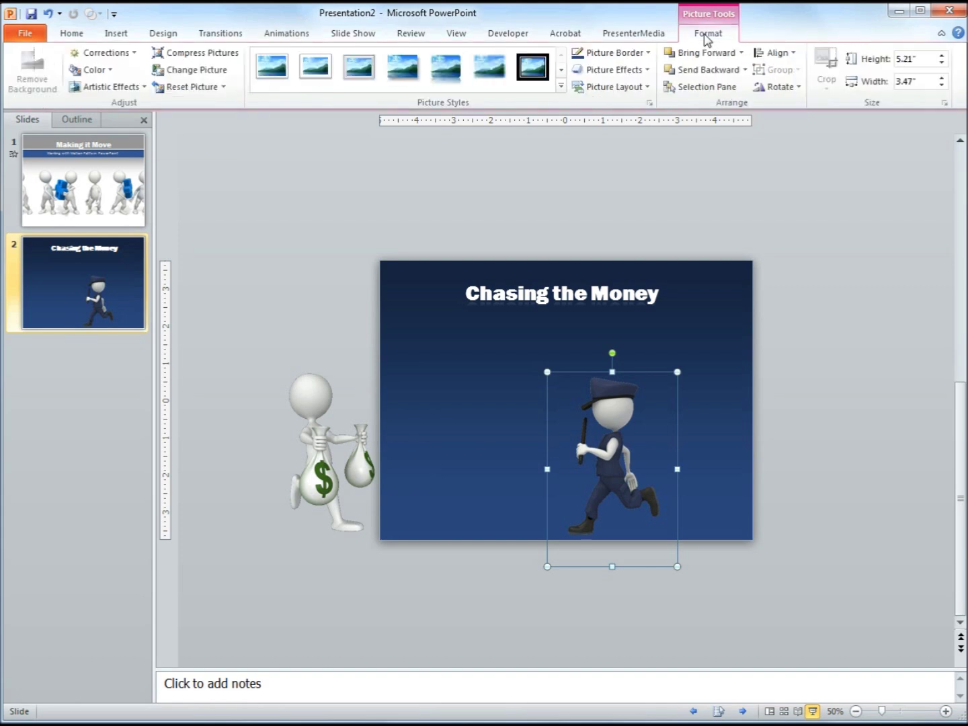
click(779, 88)
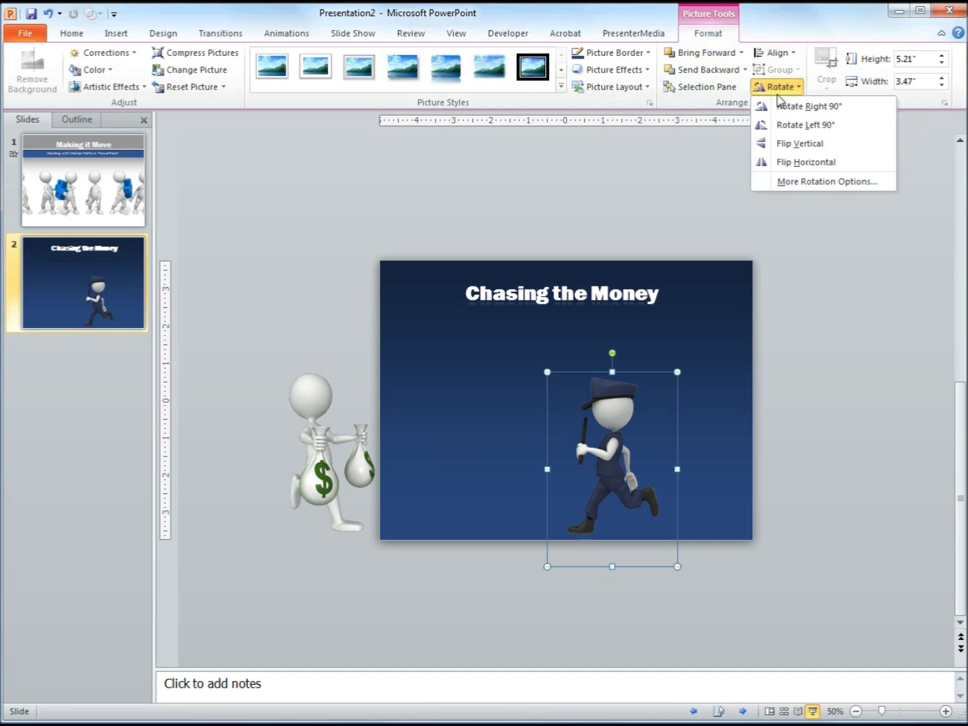
click(778, 163)
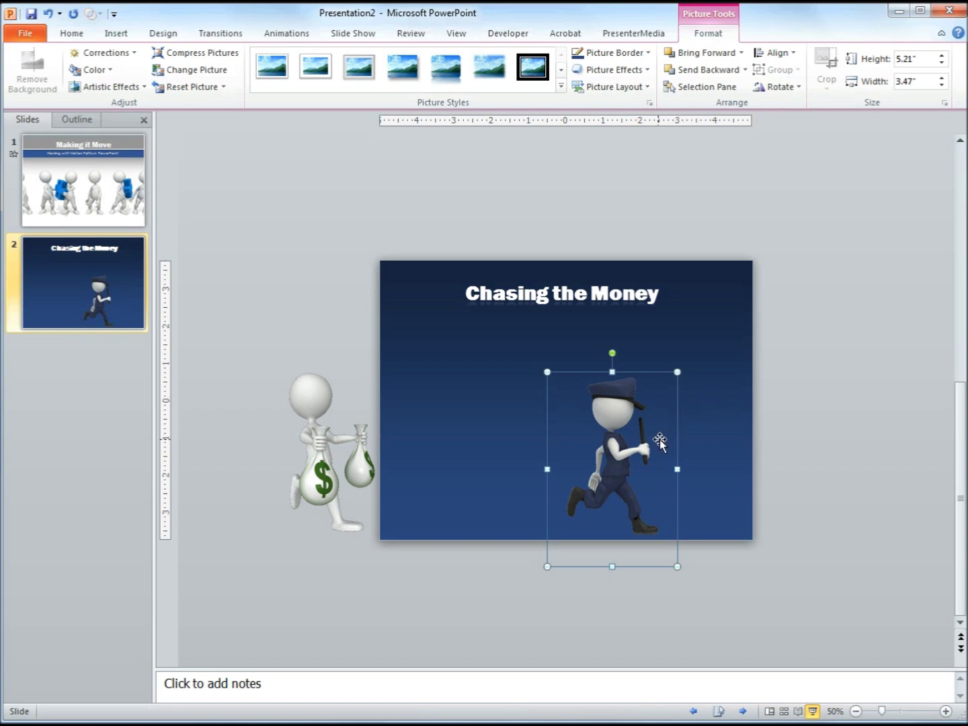
- Move the policeman off the slide's left edge, just behind the money-bag thief
drag(635, 448, 260, 456)
click(451, 609)
click(301, 440)
click(310, 441)
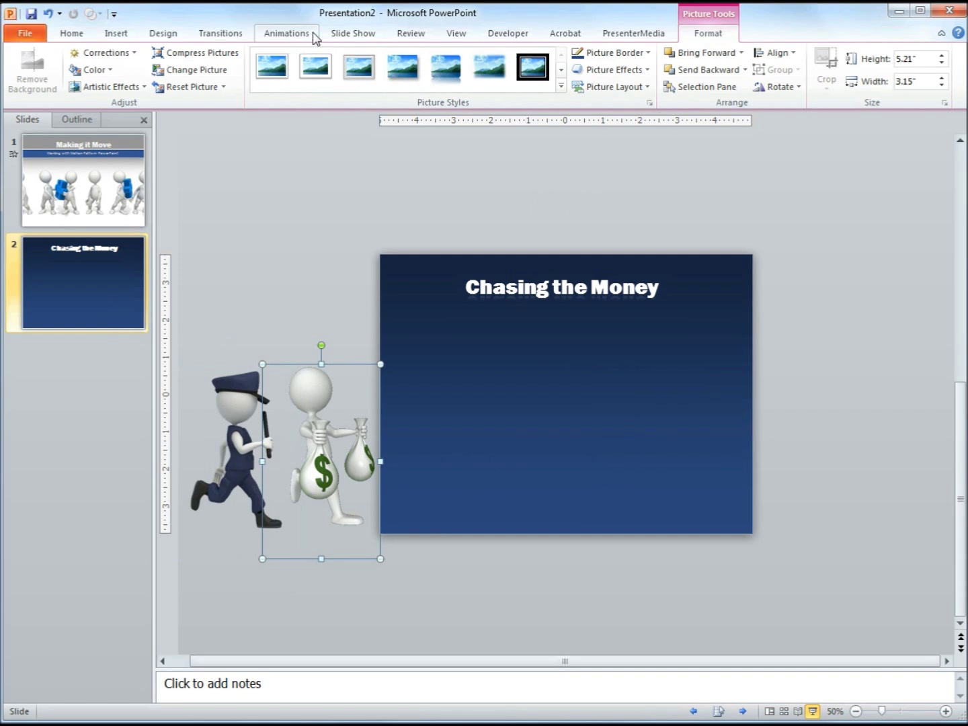
- Give the money-bag thief a Lines motion path stretched past the slide's right edge
click(287, 33)
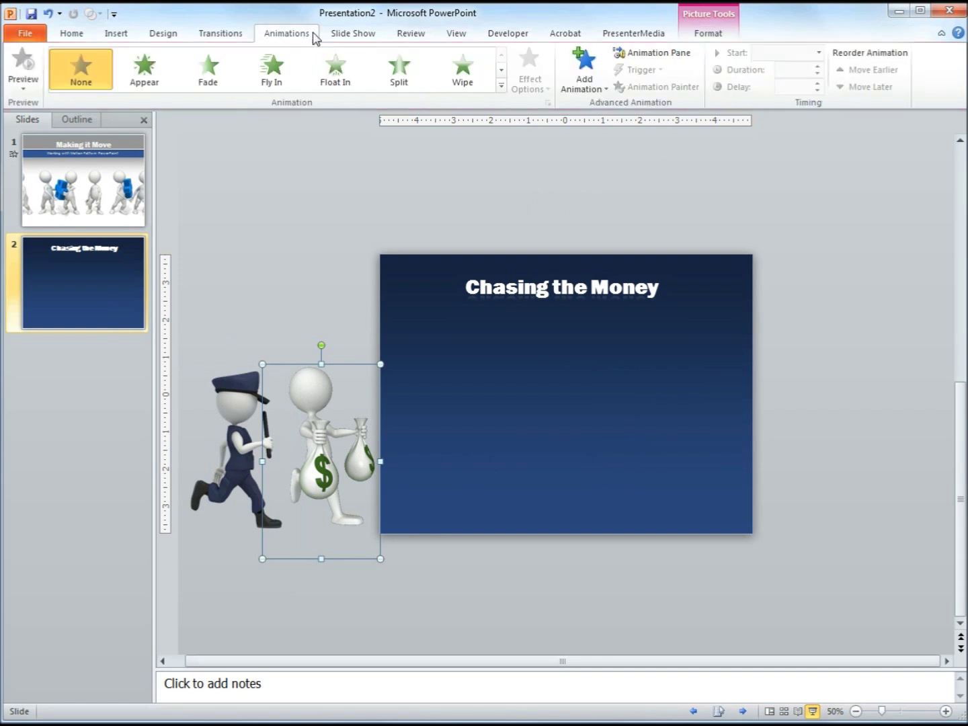
click(584, 79)
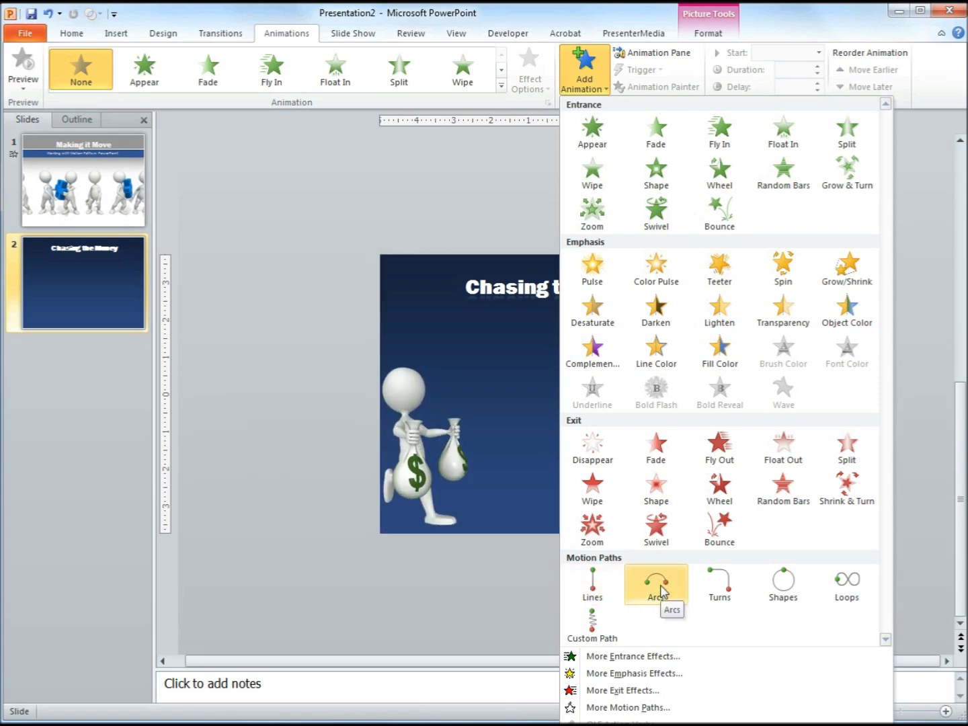
click(598, 577)
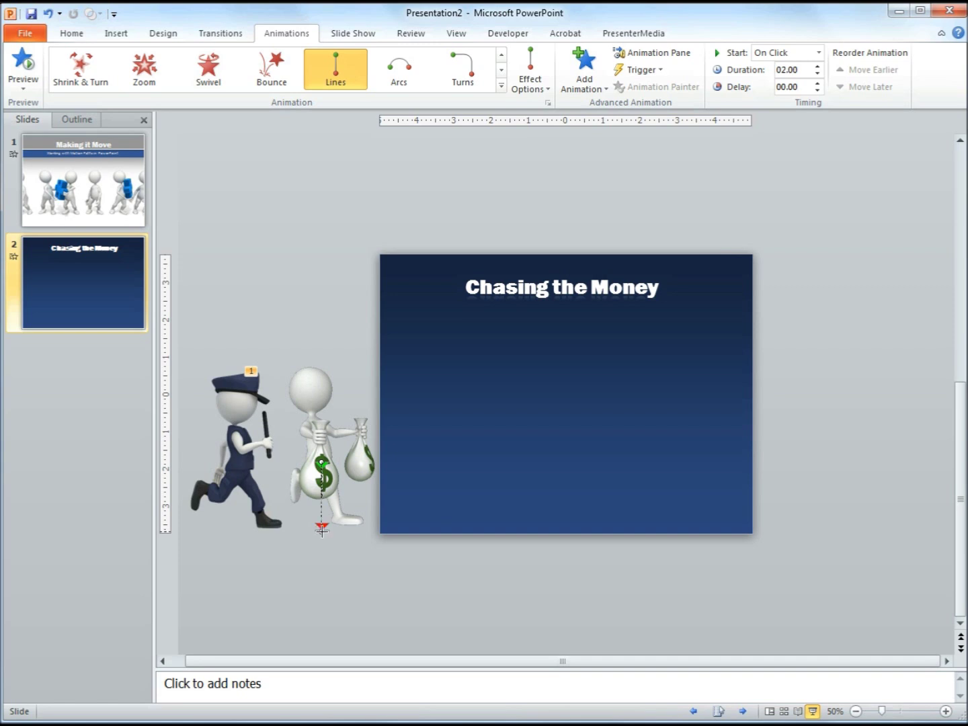
drag(412, 503, 858, 463)
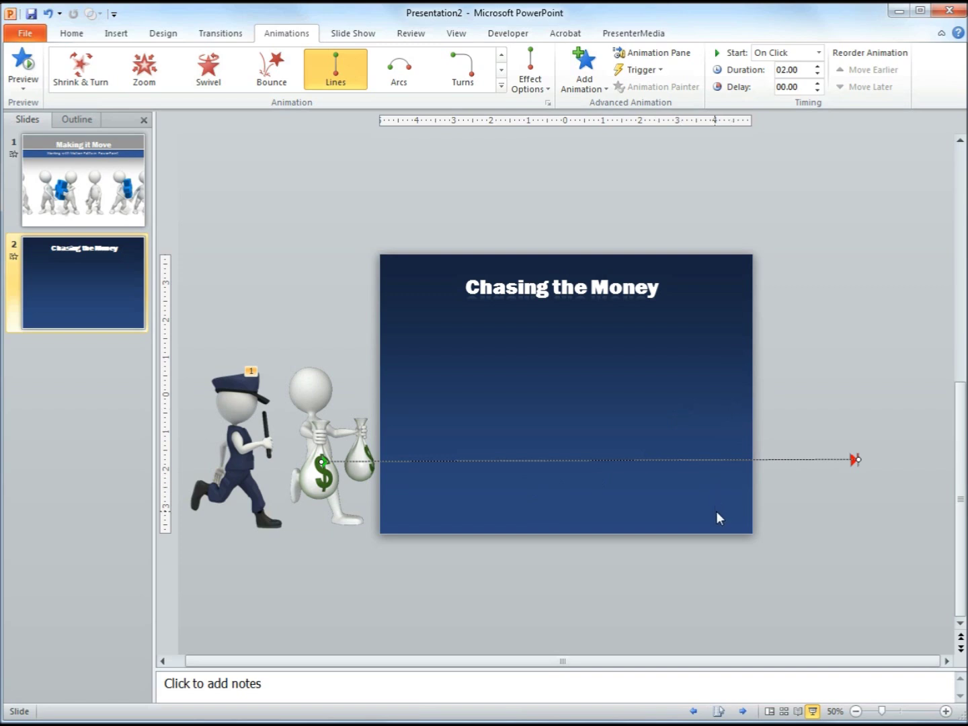
click(235, 464)
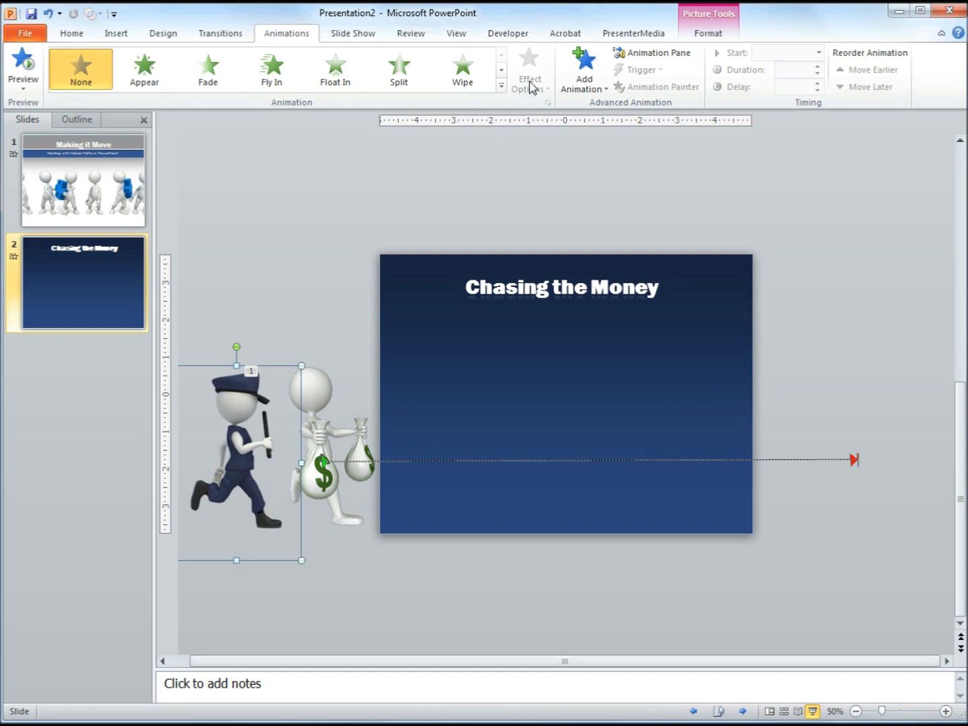
- Add a Lines motion path to the policeman past the right edge, then preview the chase
click(583, 71)
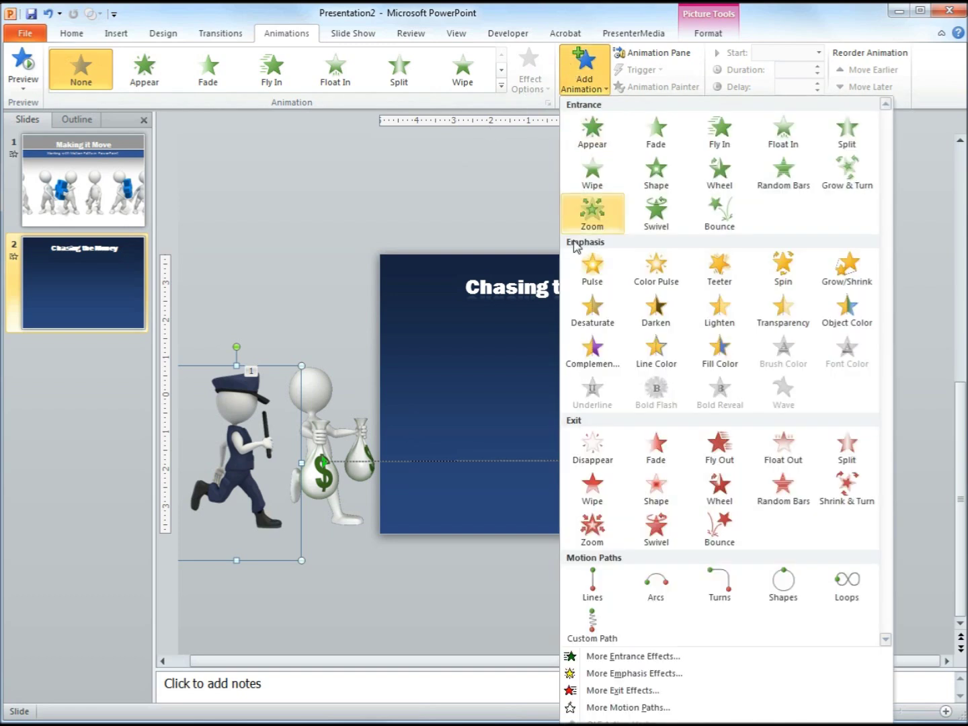
click(589, 595)
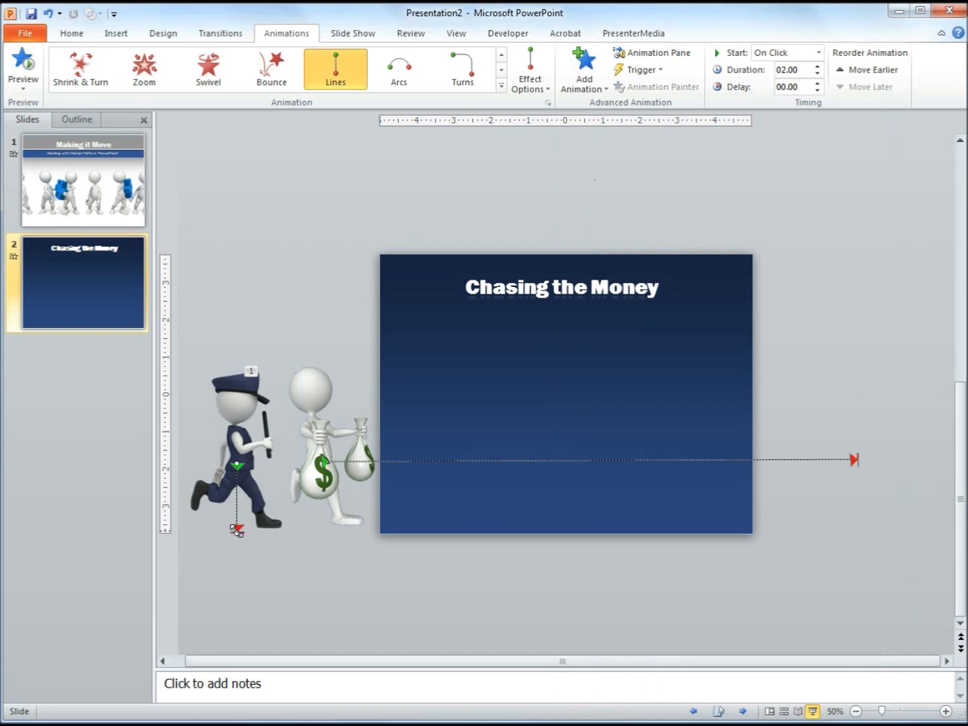
mouse_move(237, 531)
mouse_down()
mouse_move(649, 461)
mouse_move(854, 459)
mouse_up()
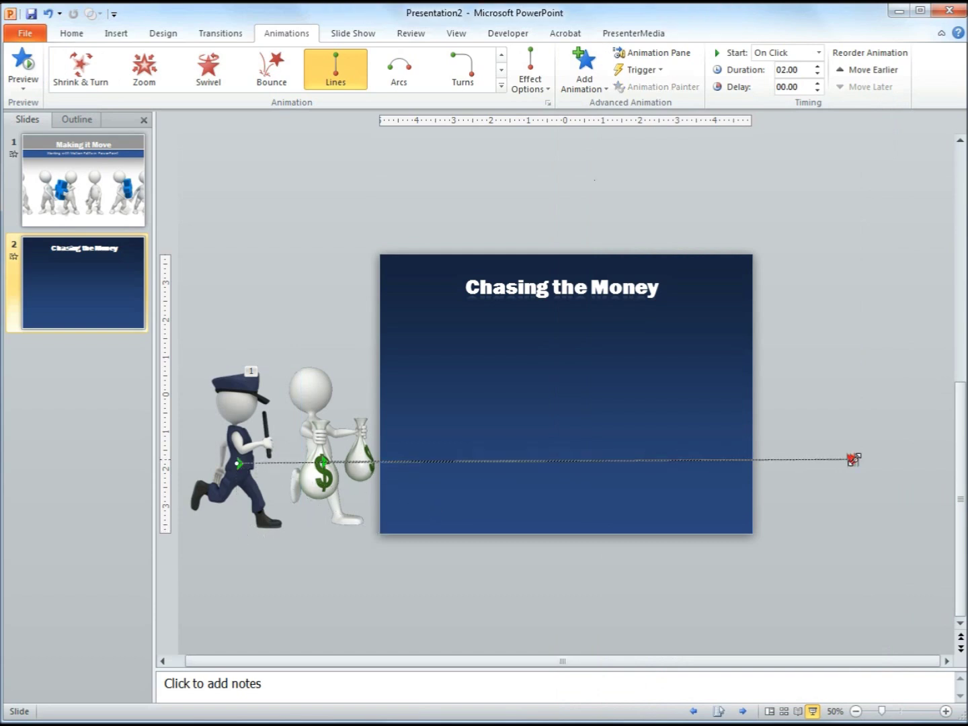
click(605, 594)
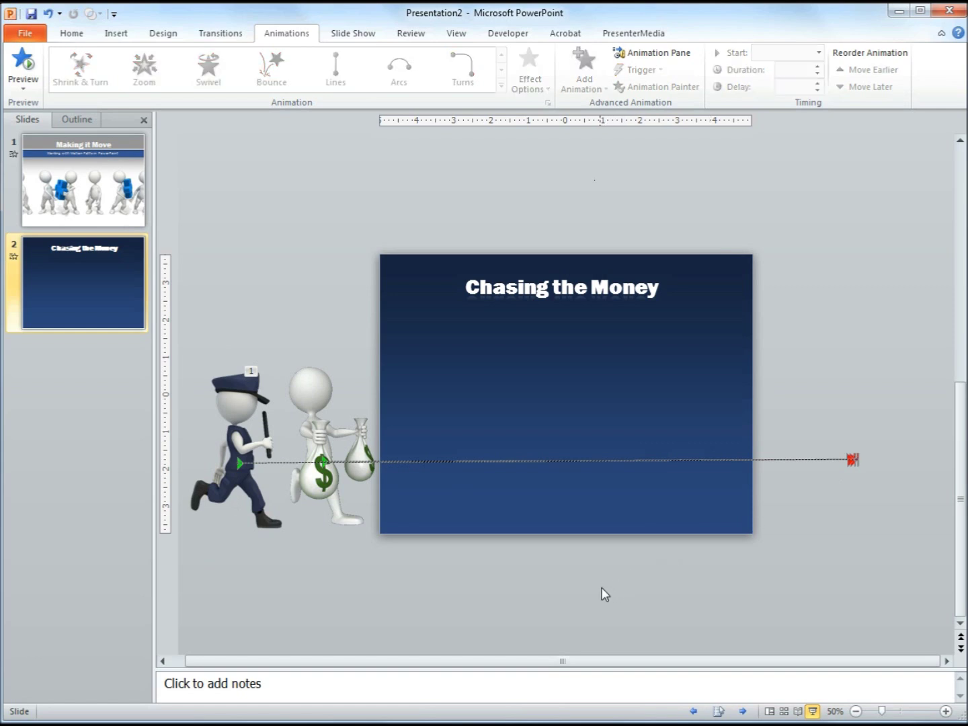
click(25, 64)
- In the Animation Pane, set Picture 9 and Picture 11 to Start With Previous
click(643, 54)
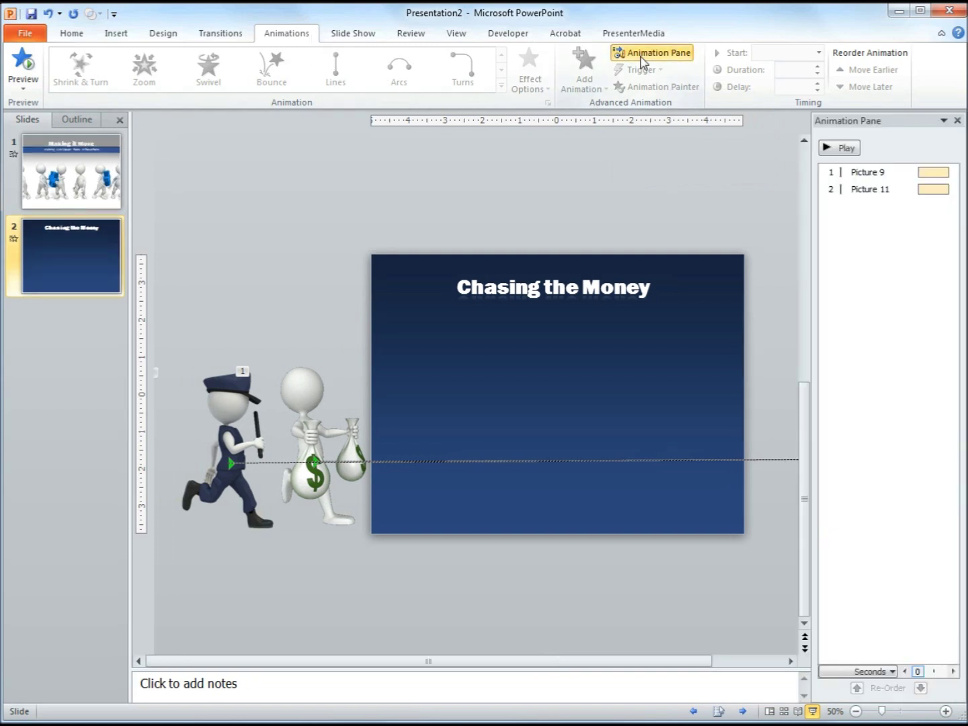
click(870, 172)
click(947, 172)
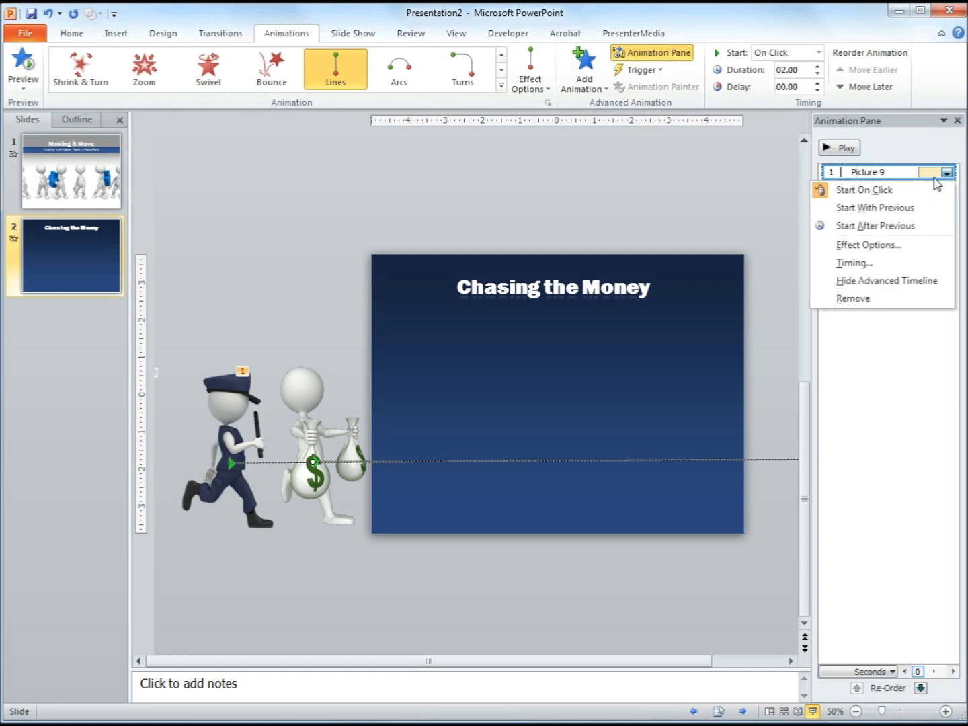
click(906, 206)
click(901, 191)
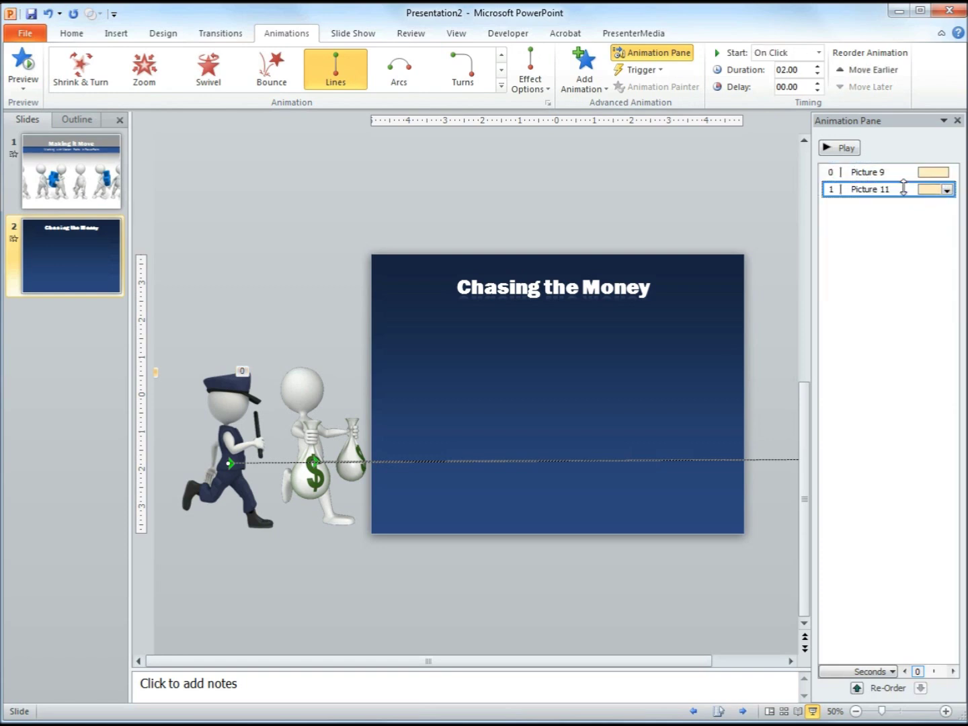
click(947, 190)
click(909, 228)
- Give the policeman's path a 00.50-second delay and a 05.00-second duration
click(220, 448)
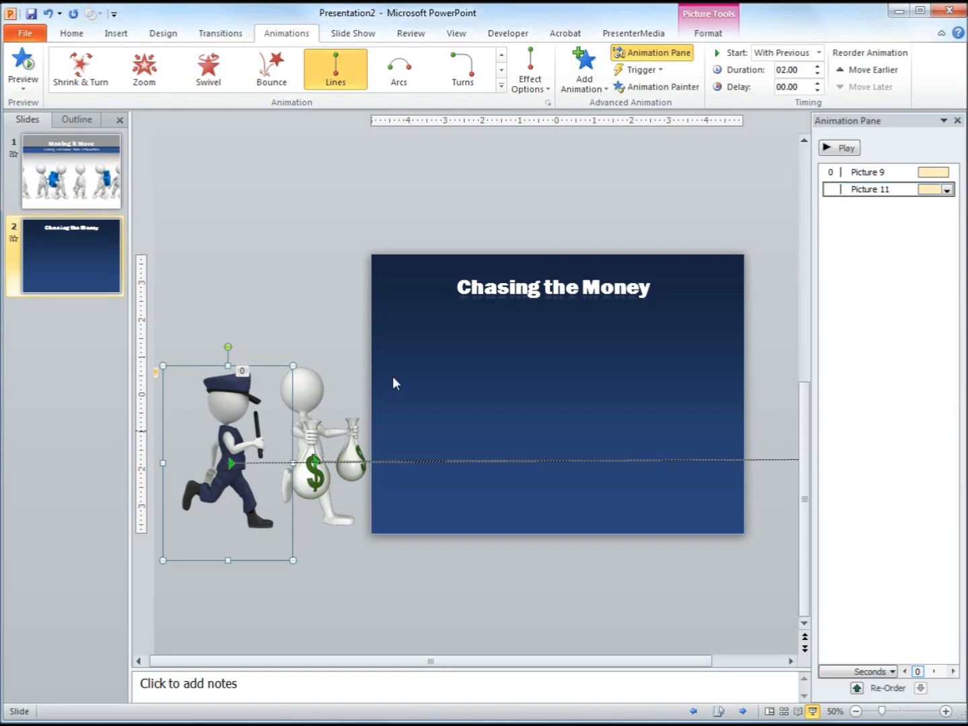
click(866, 189)
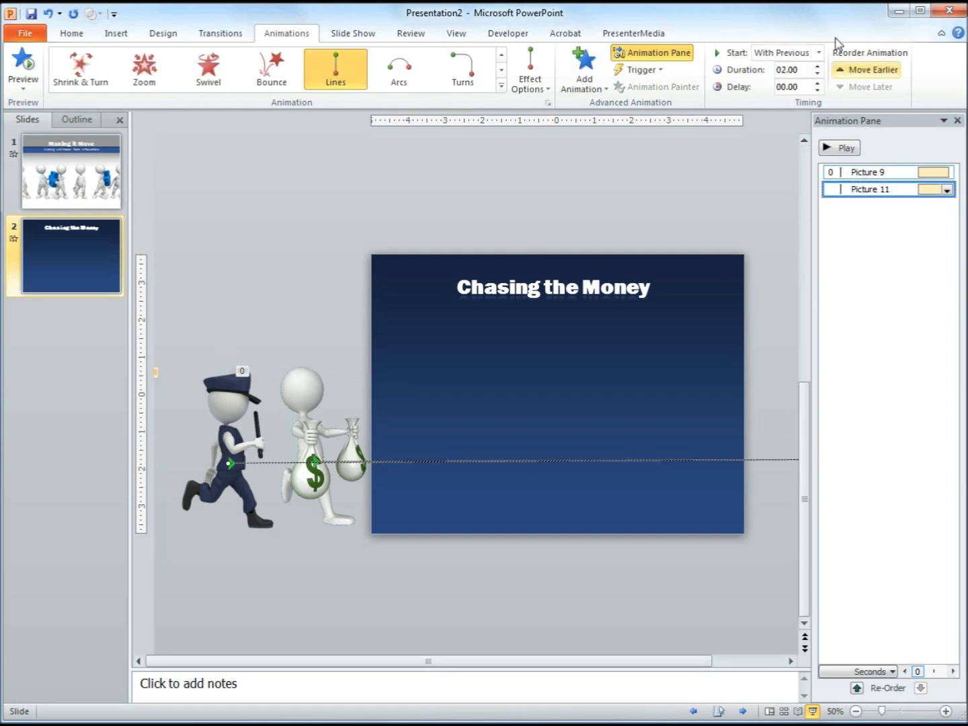
click(818, 83)
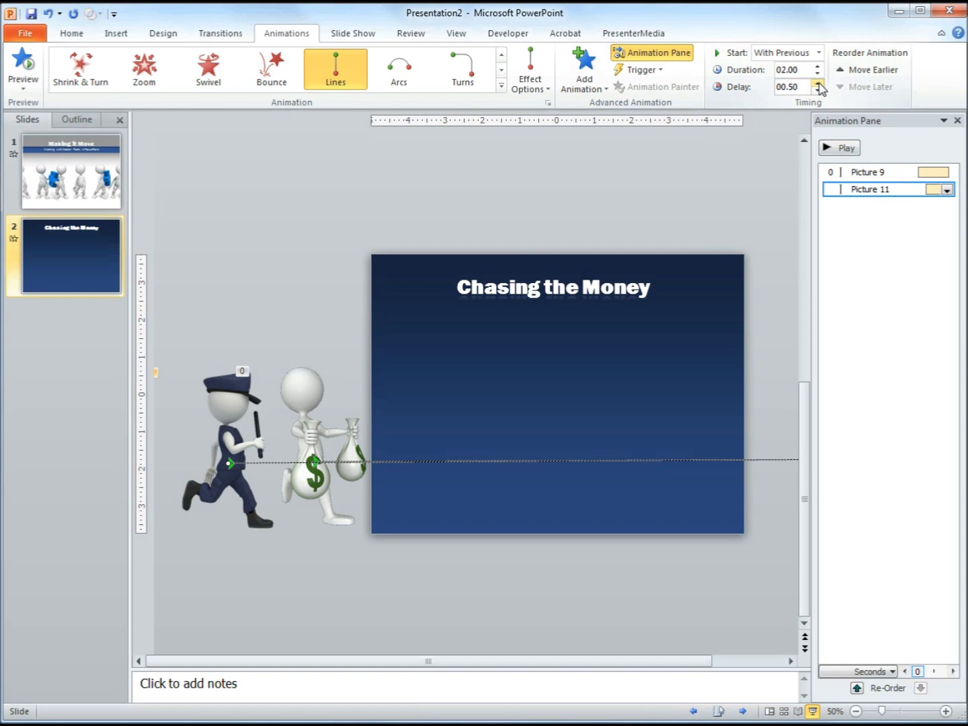
click(818, 65)
click(817, 65)
click(817, 66)
click(819, 66)
click(306, 433)
double_click(789, 68)
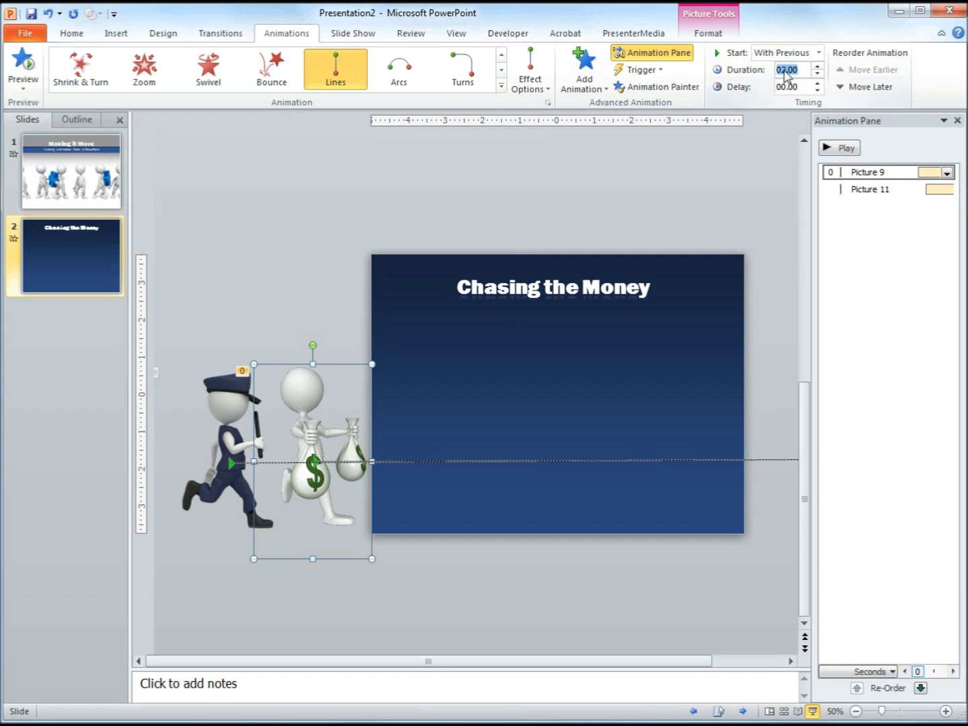
- Set the money-bag thief's motion path duration to 07.00 seconds and preview the chase
key(BackSpace)
click(818, 74)
click(818, 74)
click(817, 74)
click(818, 65)
click(818, 66)
click(838, 147)
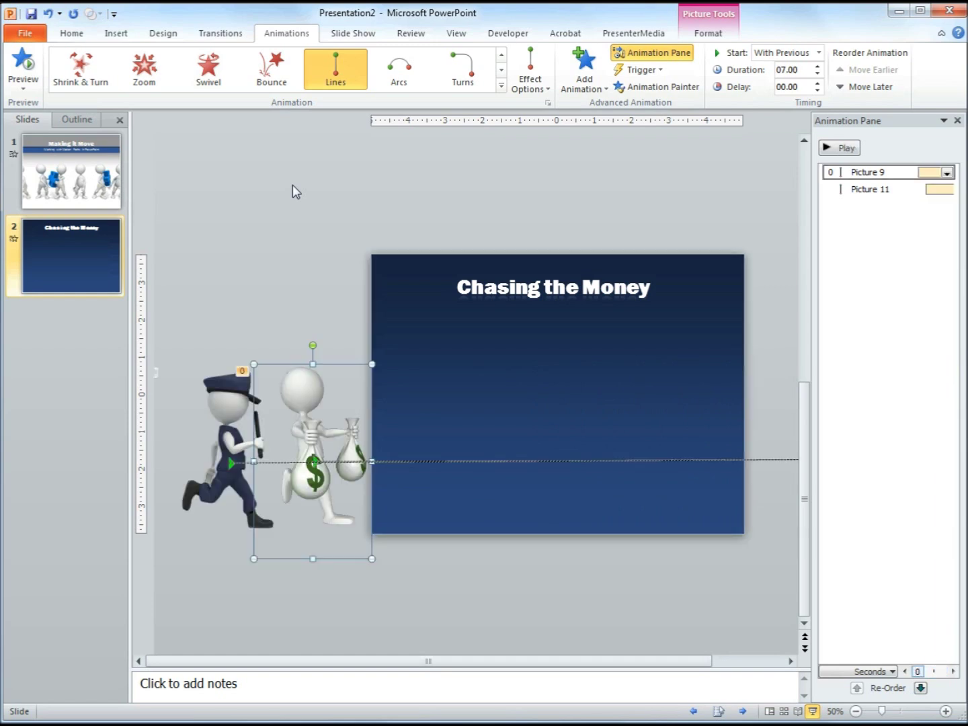
- Give the policeman's 6-second motion path a 01.00-second delay and replay the chase preview
click(222, 444)
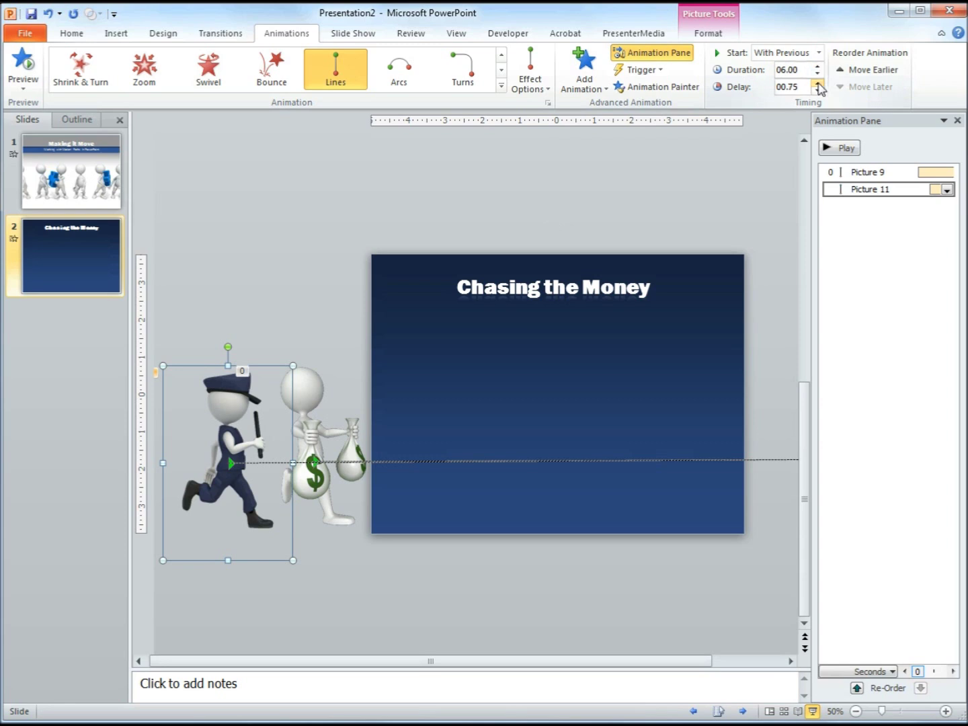
click(818, 83)
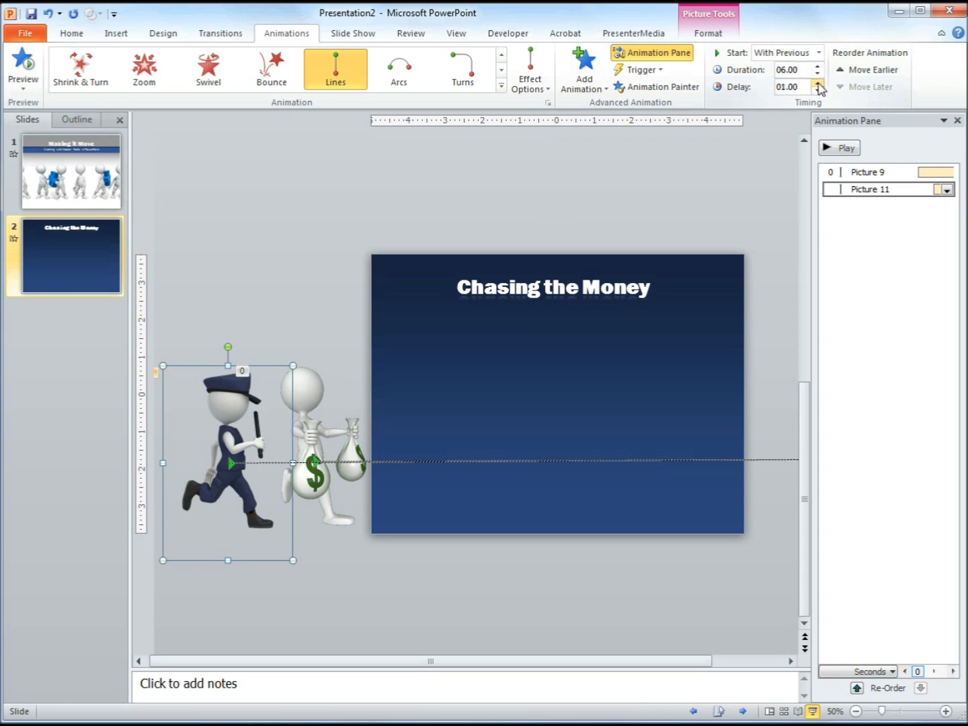
click(840, 149)
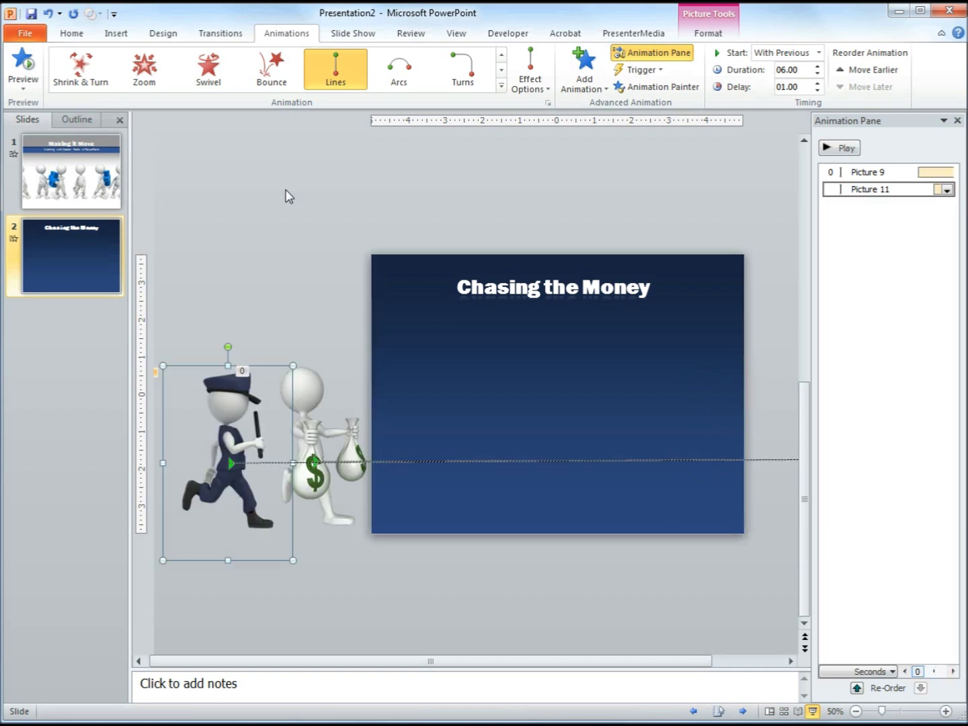
click(289, 197)
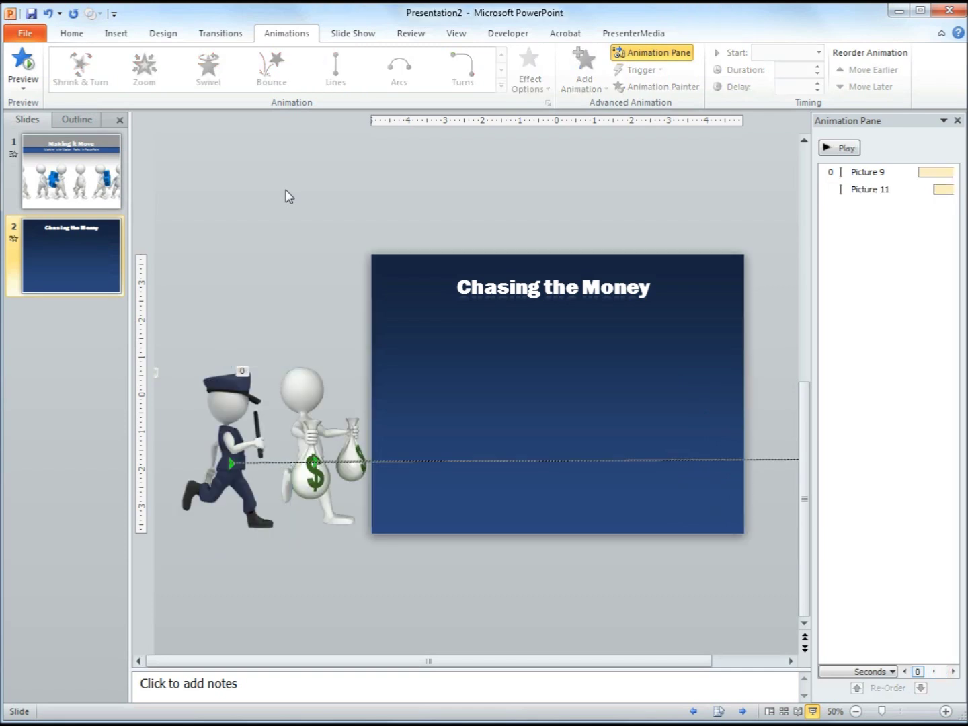